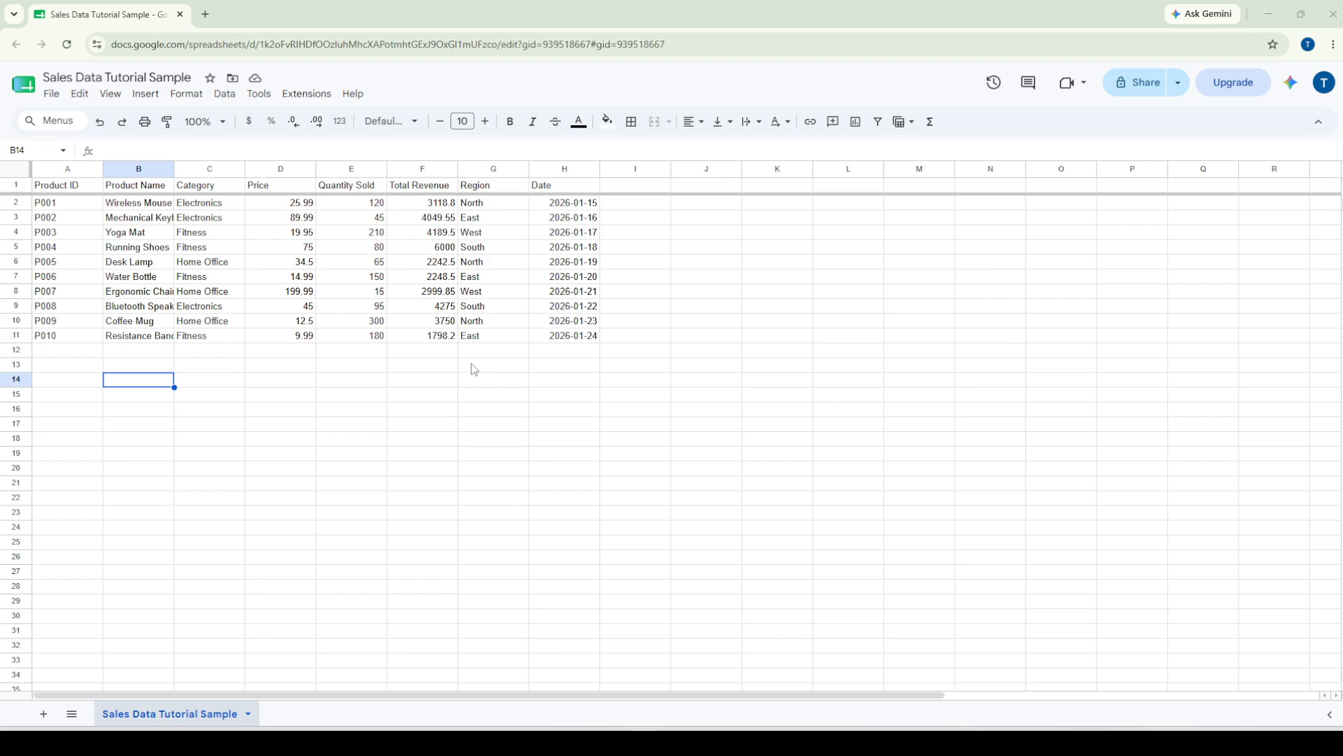
Create a filter view from the header row range A1:H1 of the sales data
click(50, 192)
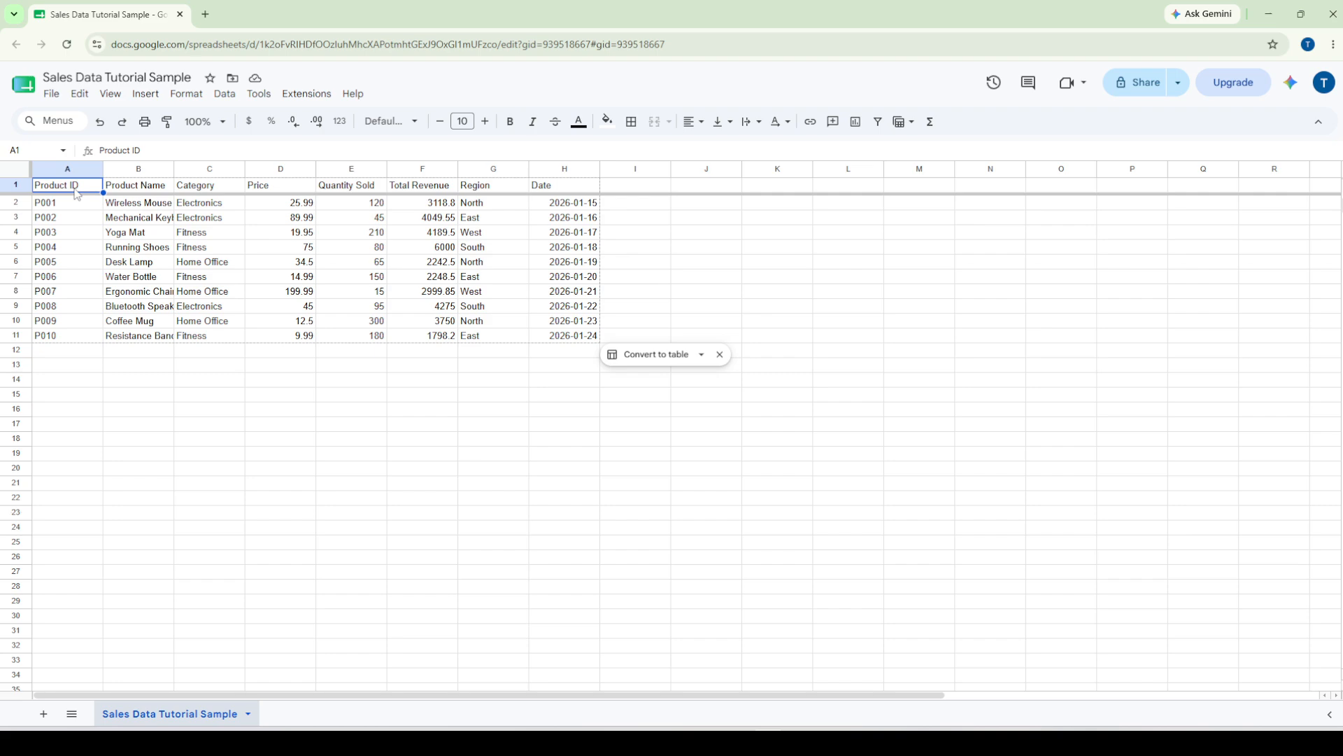
drag(81, 190, 196, 192)
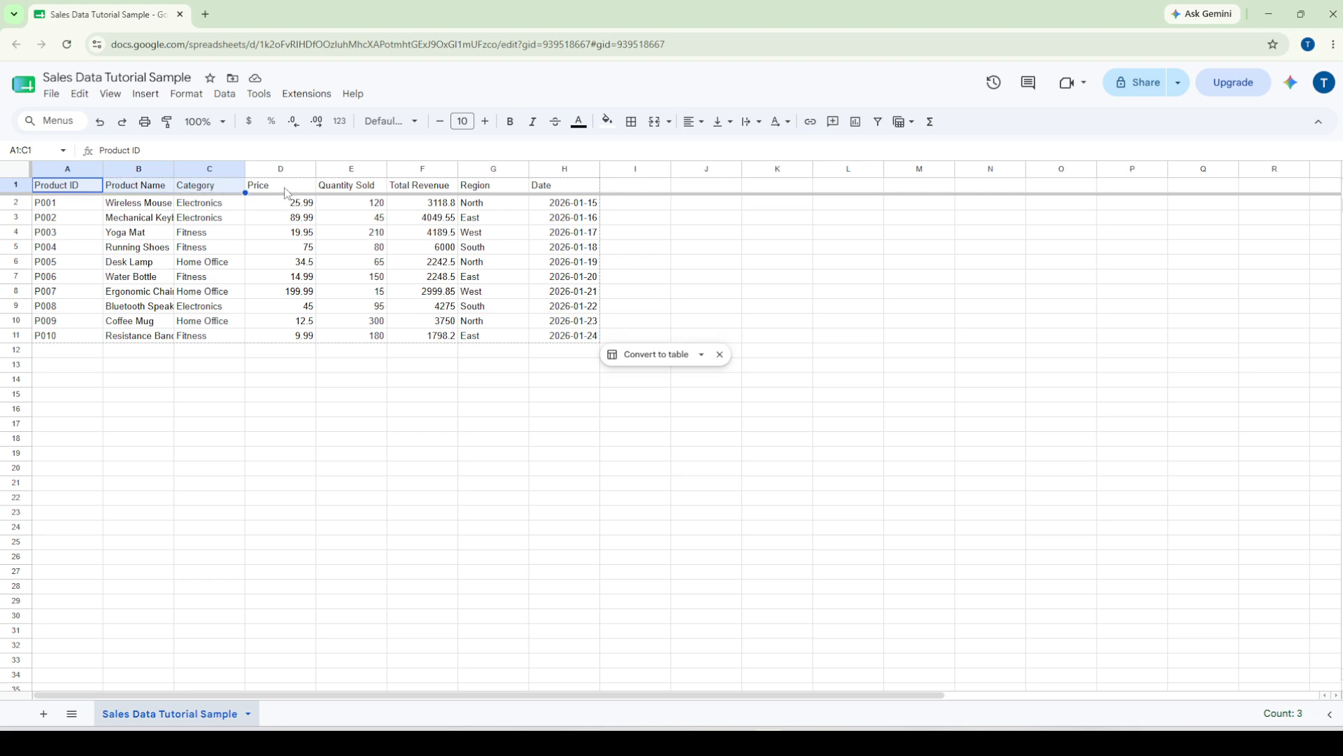
drag(284, 192, 84, 192)
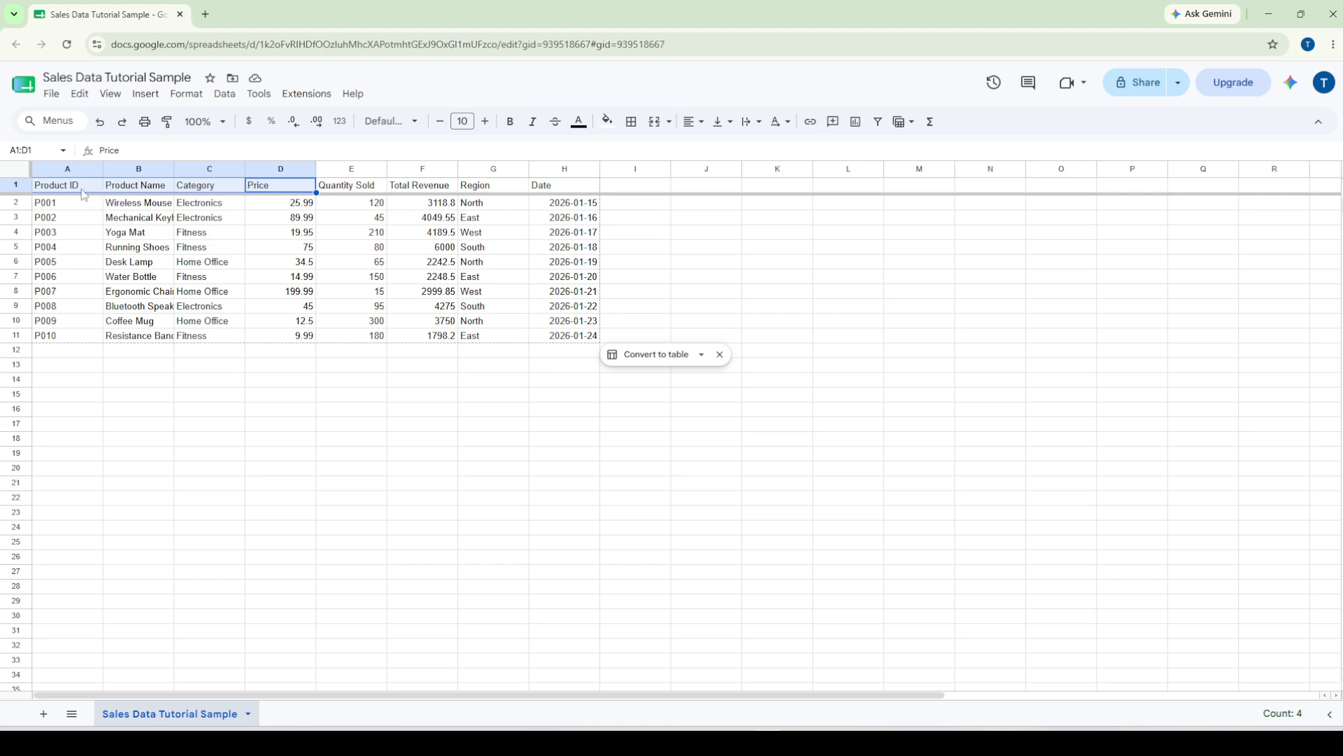
drag(84, 194, 547, 190)
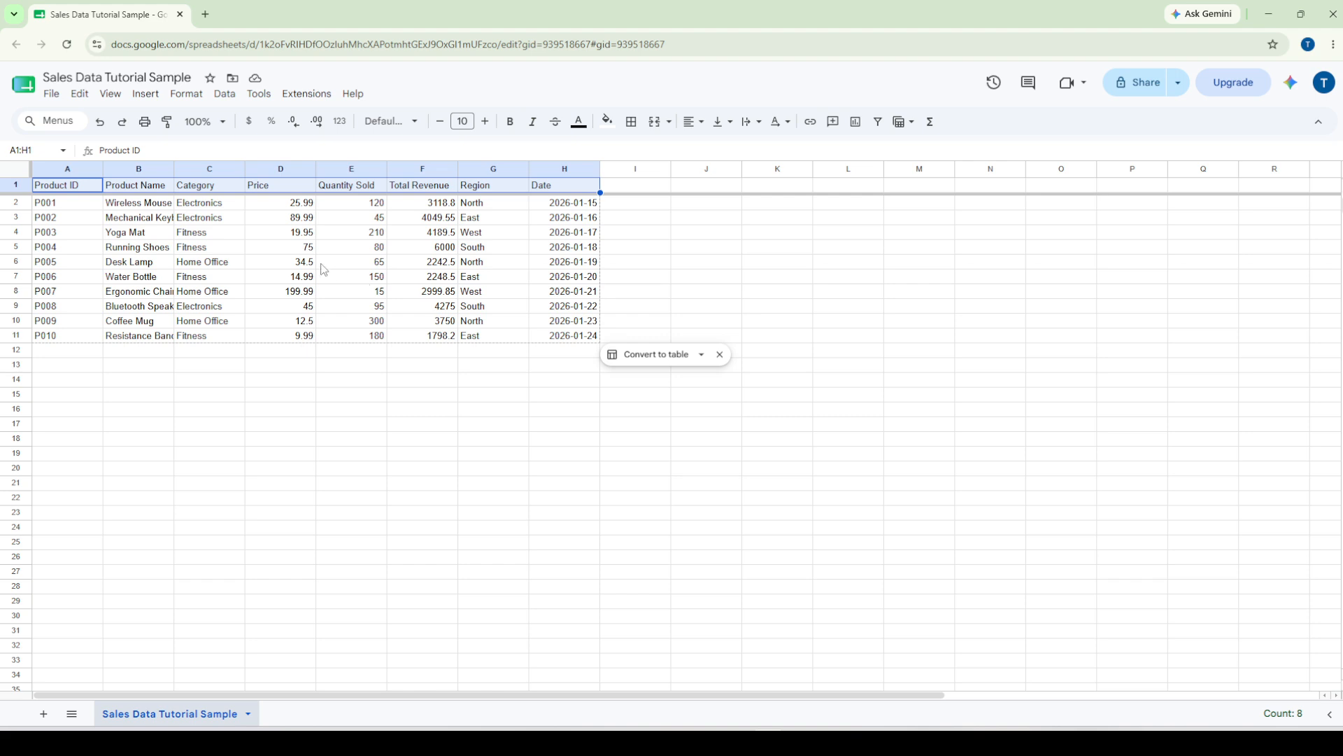
click(233, 102)
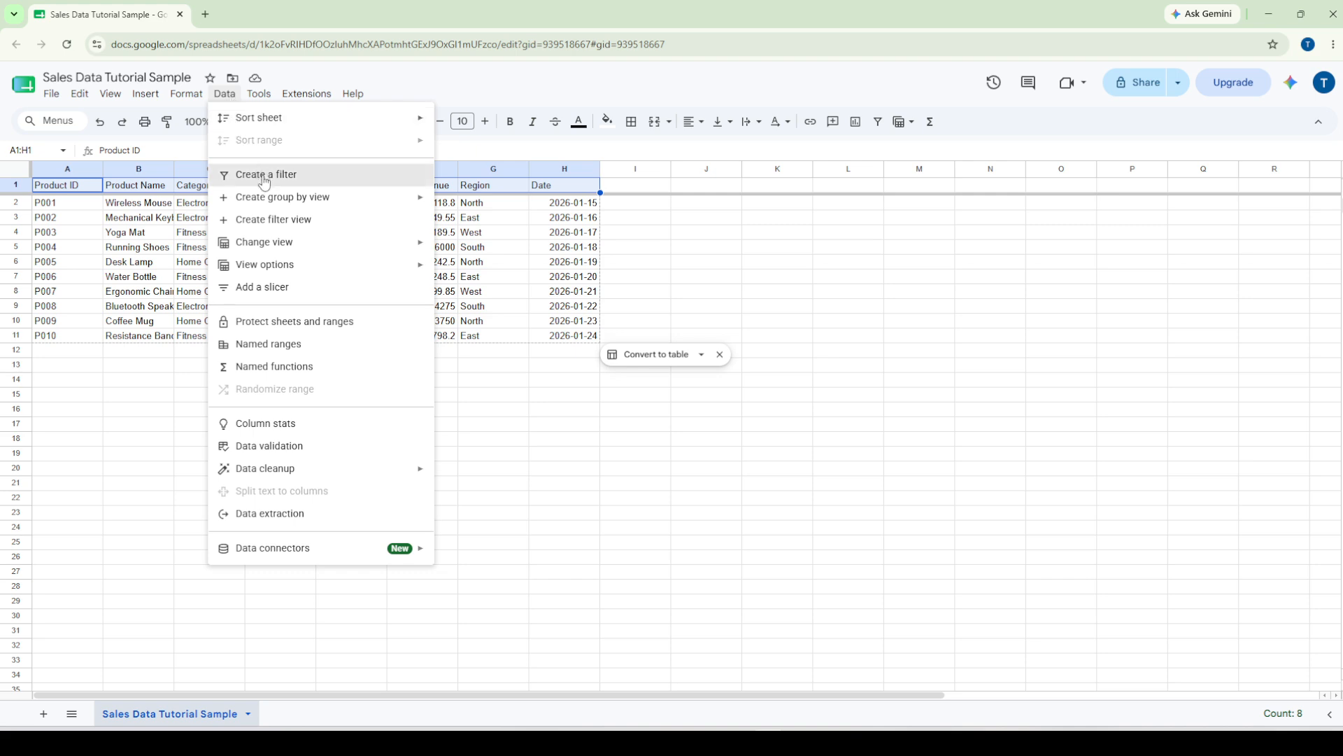
click(264, 222)
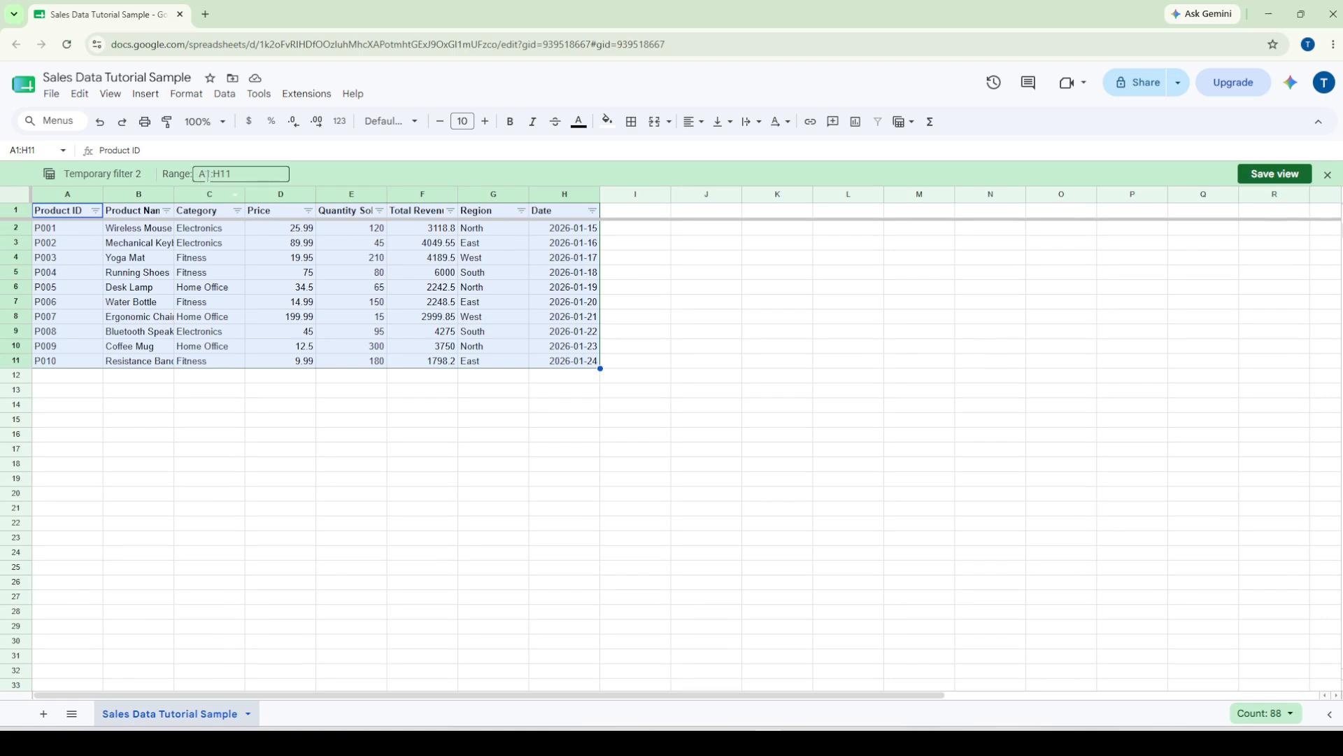
Examine the sorting options and the color, condition and value filters for the Product Name and Price columns
click(166, 211)
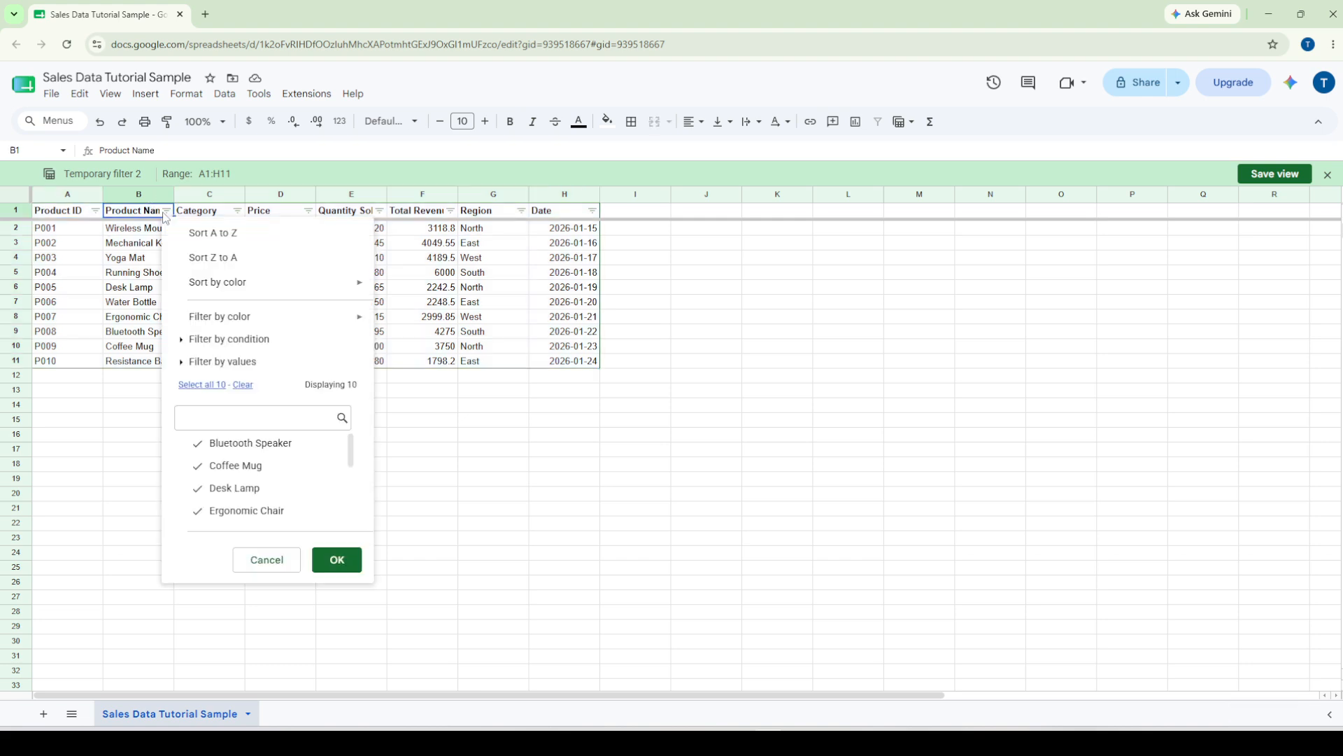
click(309, 212)
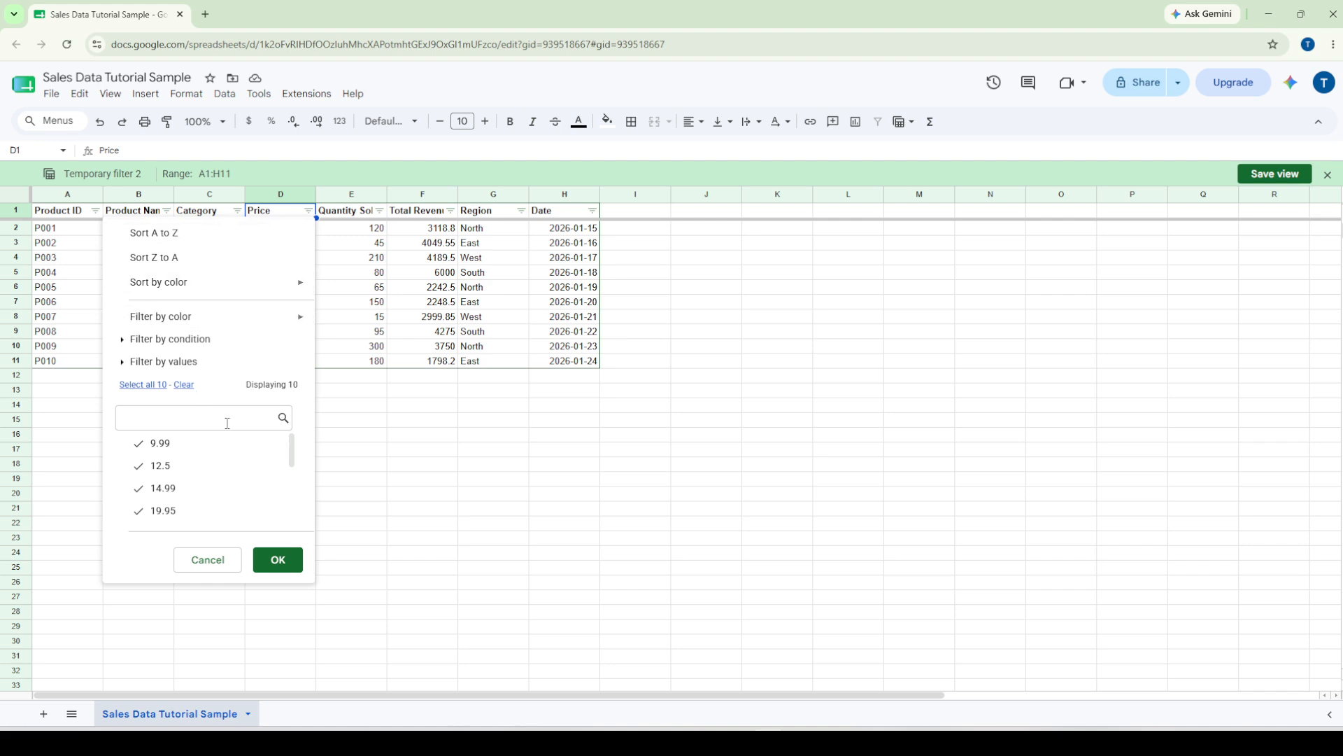
scroll(201, 489, down, 3)
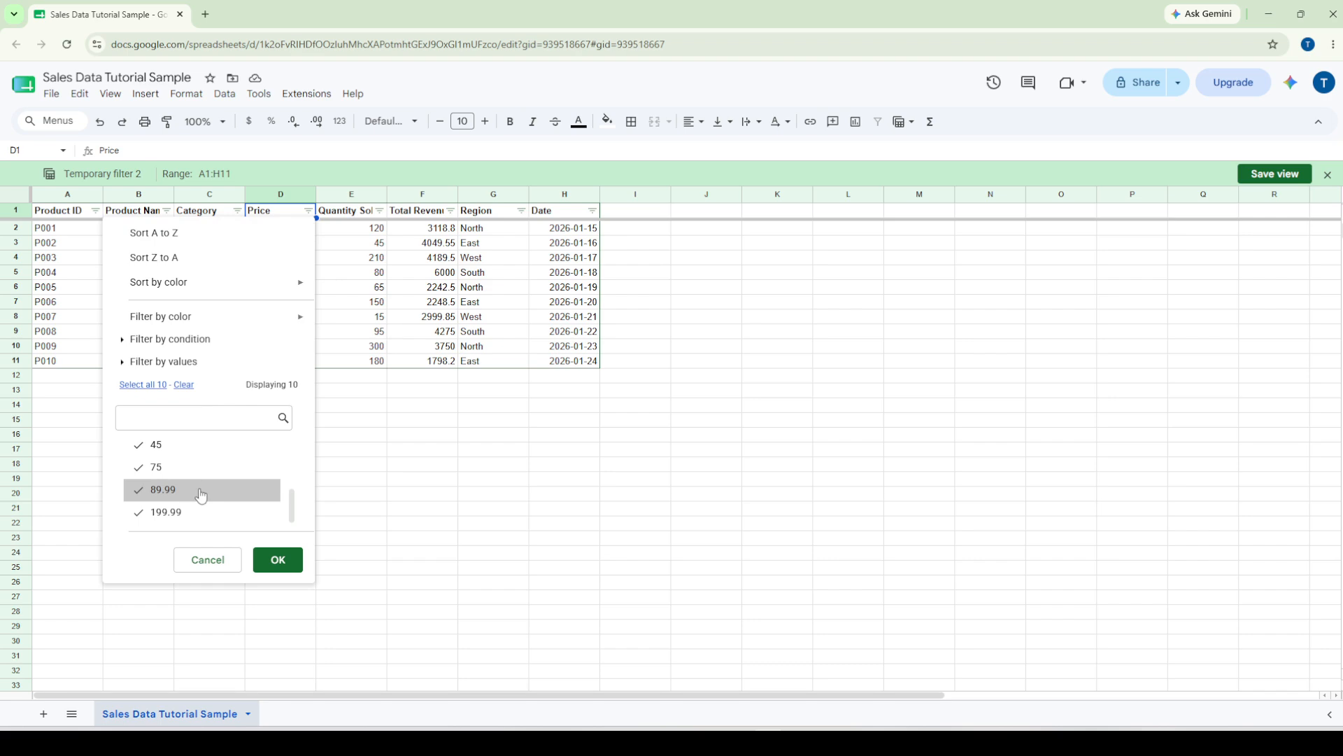
scroll(200, 495, up, 2)
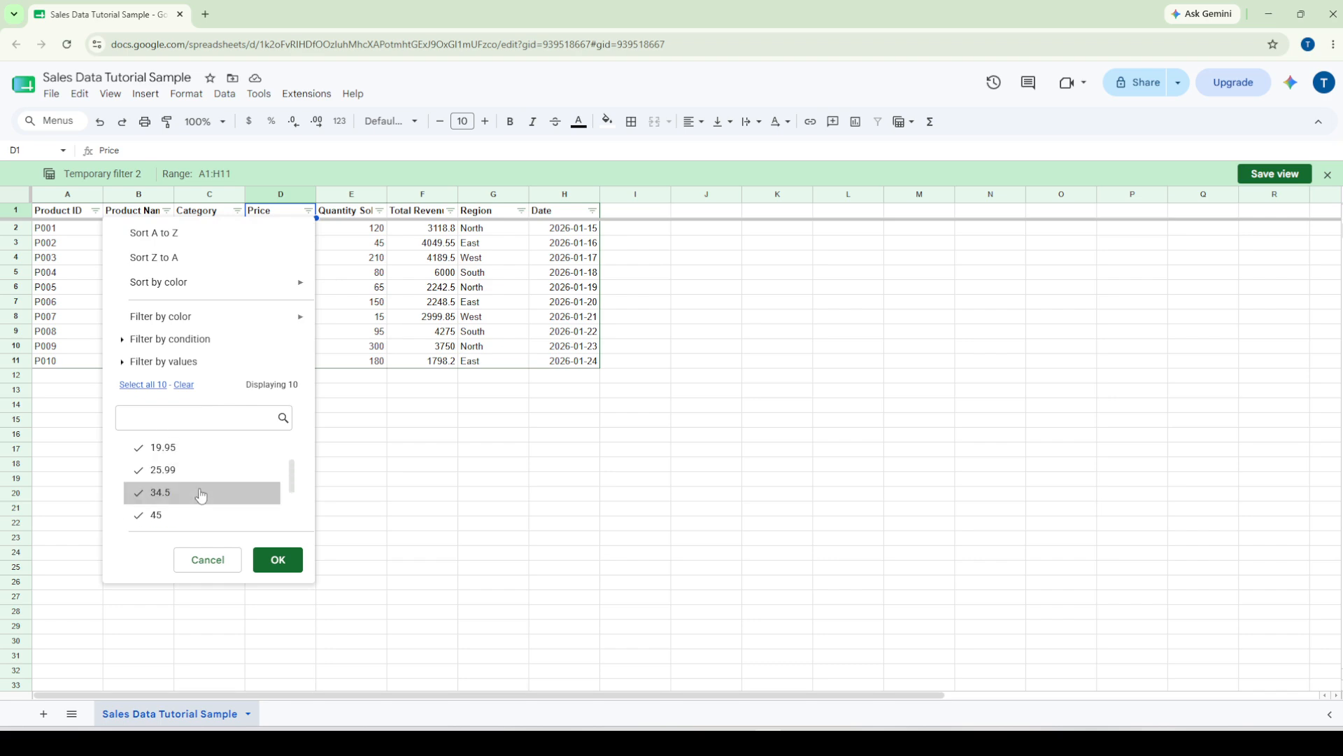
scroll(201, 494, up, 2)
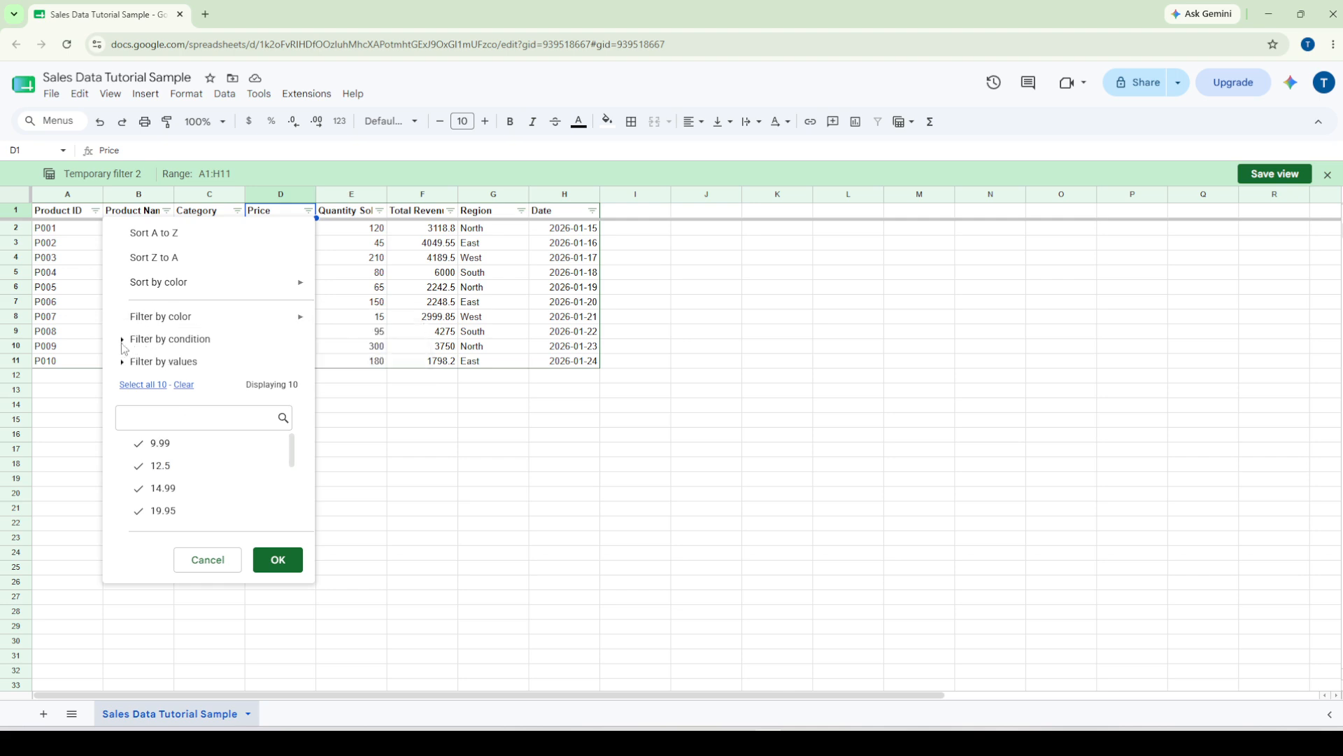
click(124, 343)
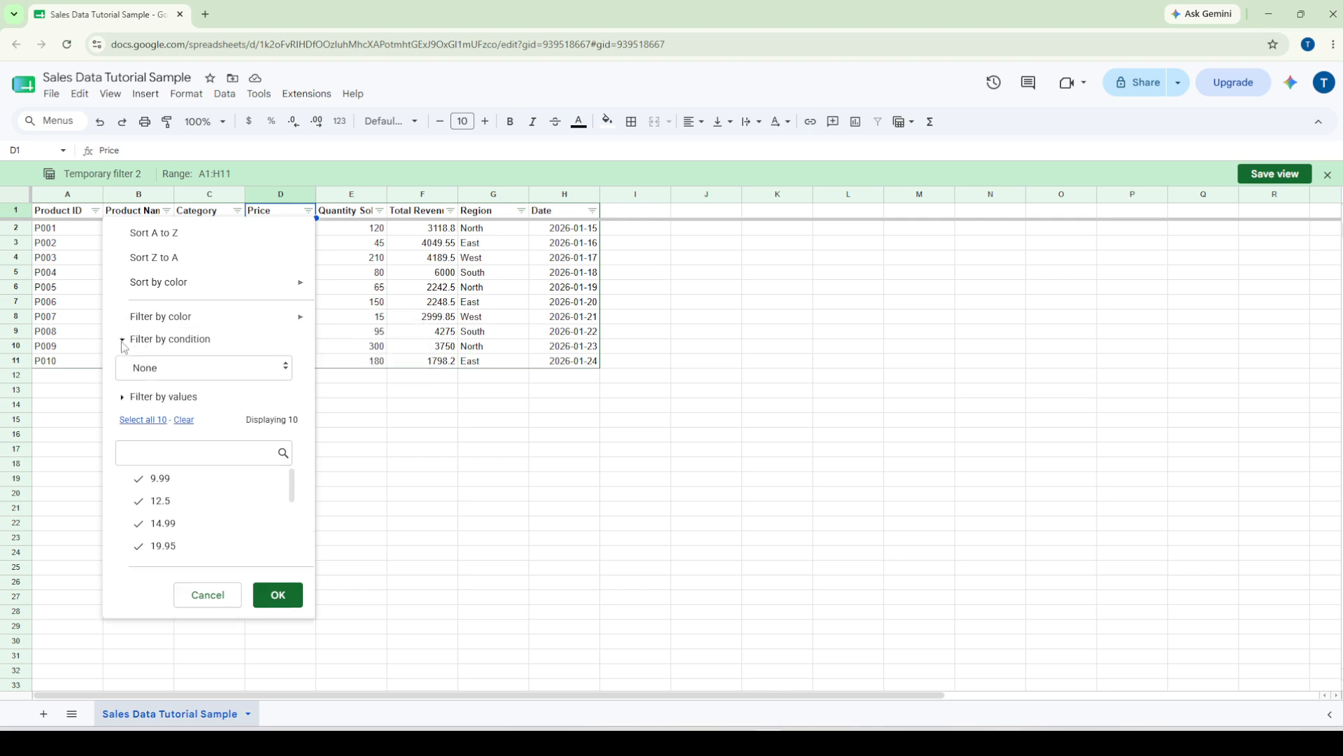
click(166, 373)
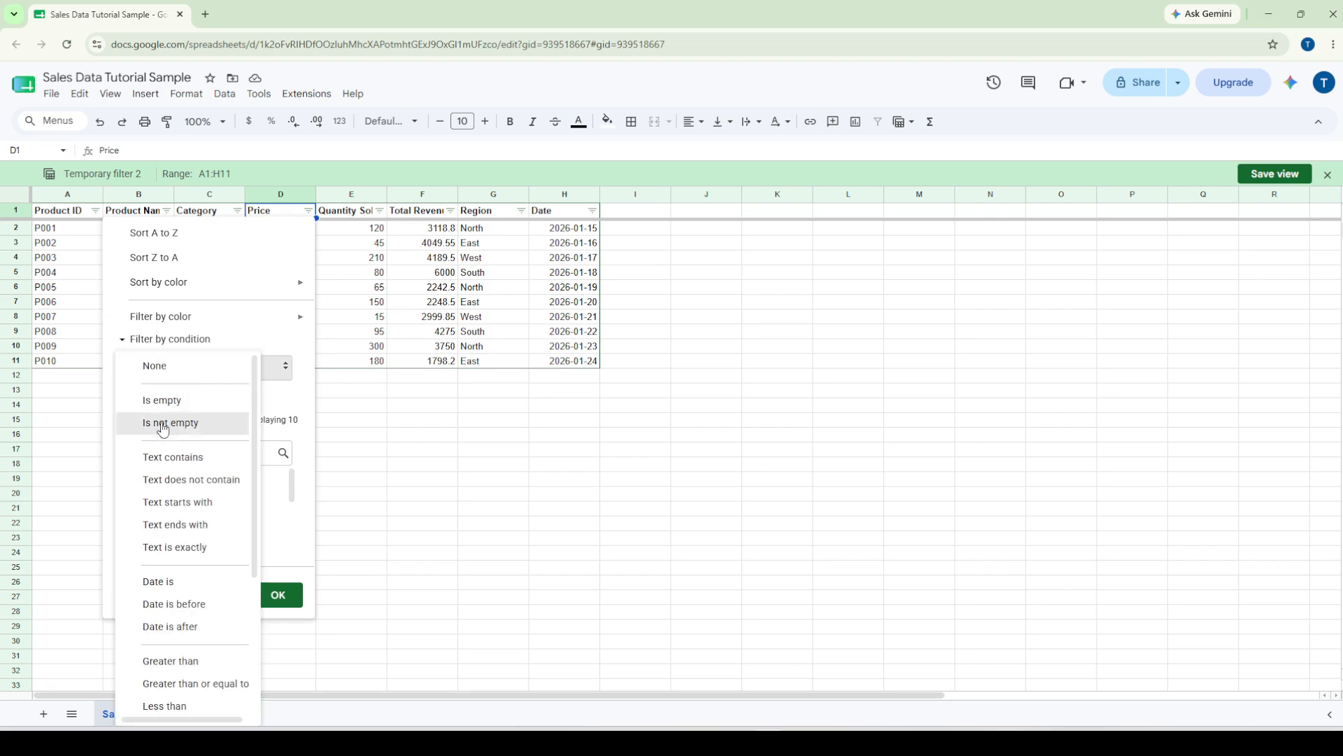
scroll(184, 510, down, 4)
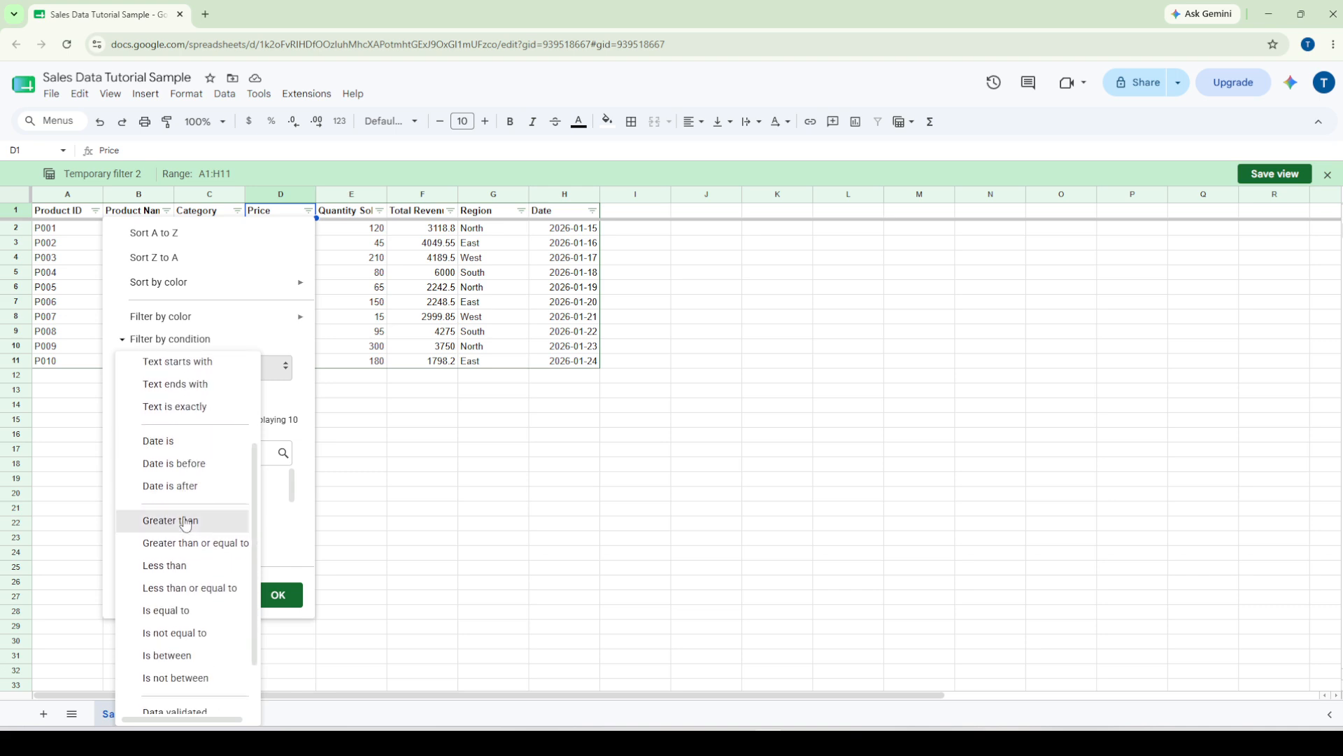
scroll(186, 523, up, 4)
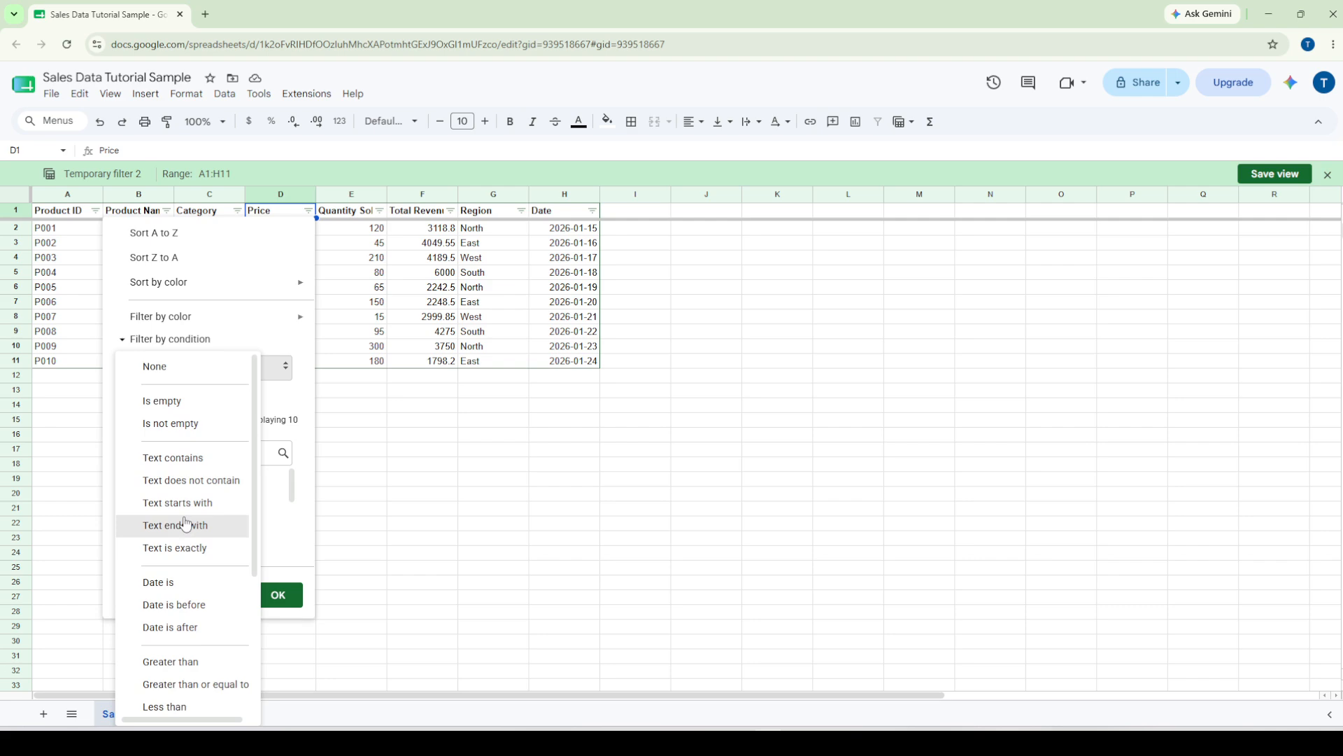
scroll(186, 524, down, 2)
scroll(186, 523, up, 2)
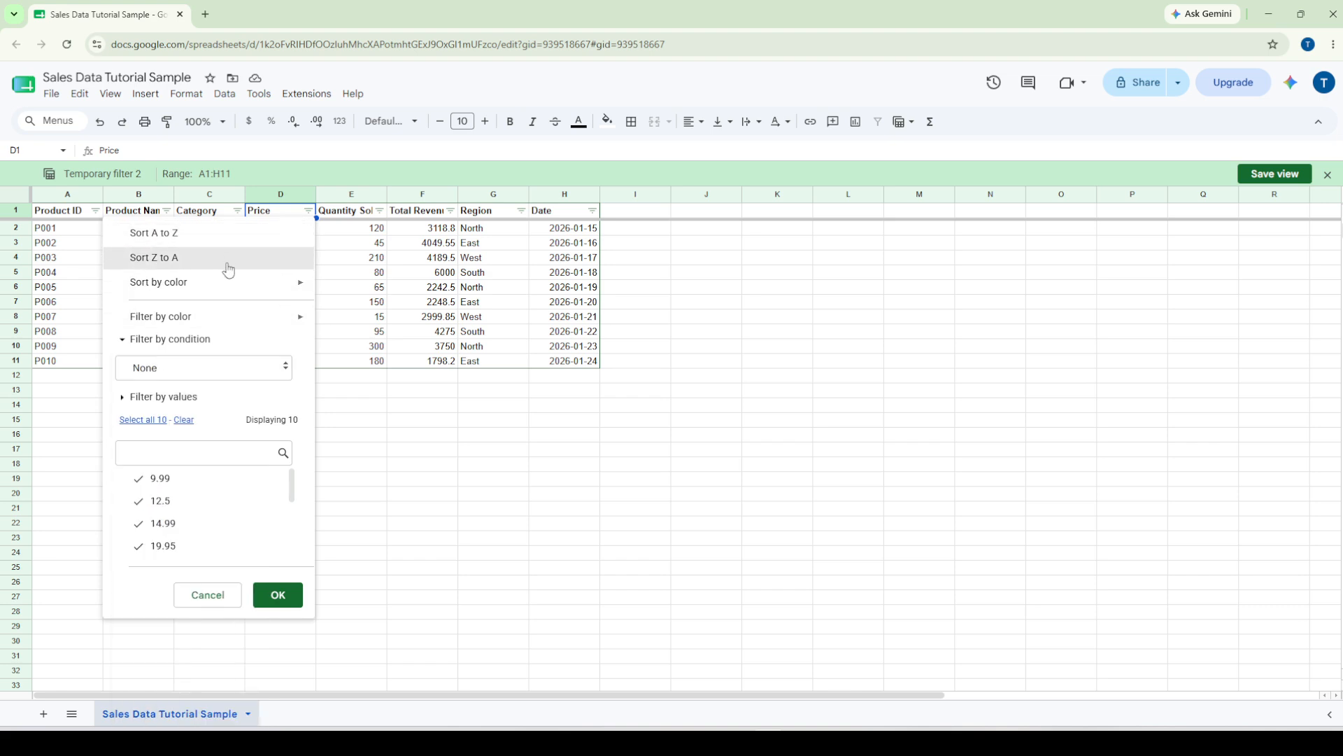
click(129, 341)
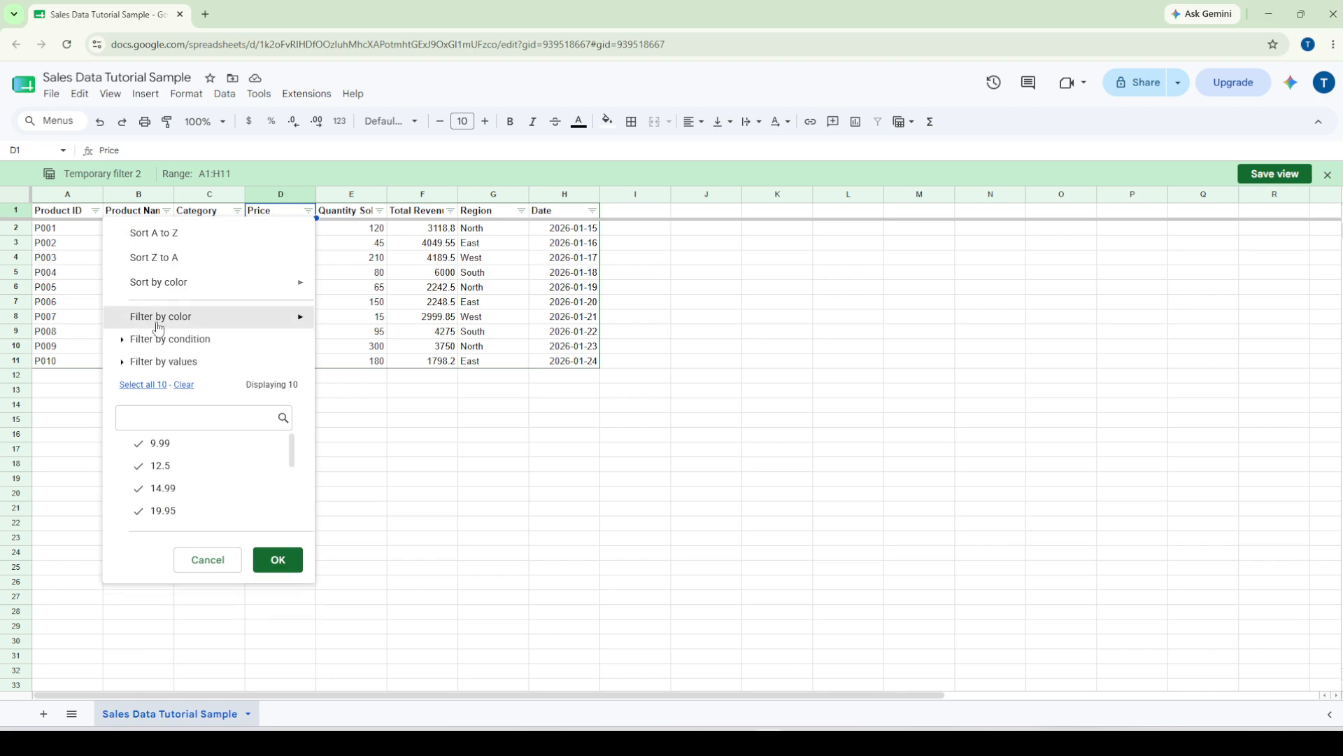
mouse_move(192, 325)
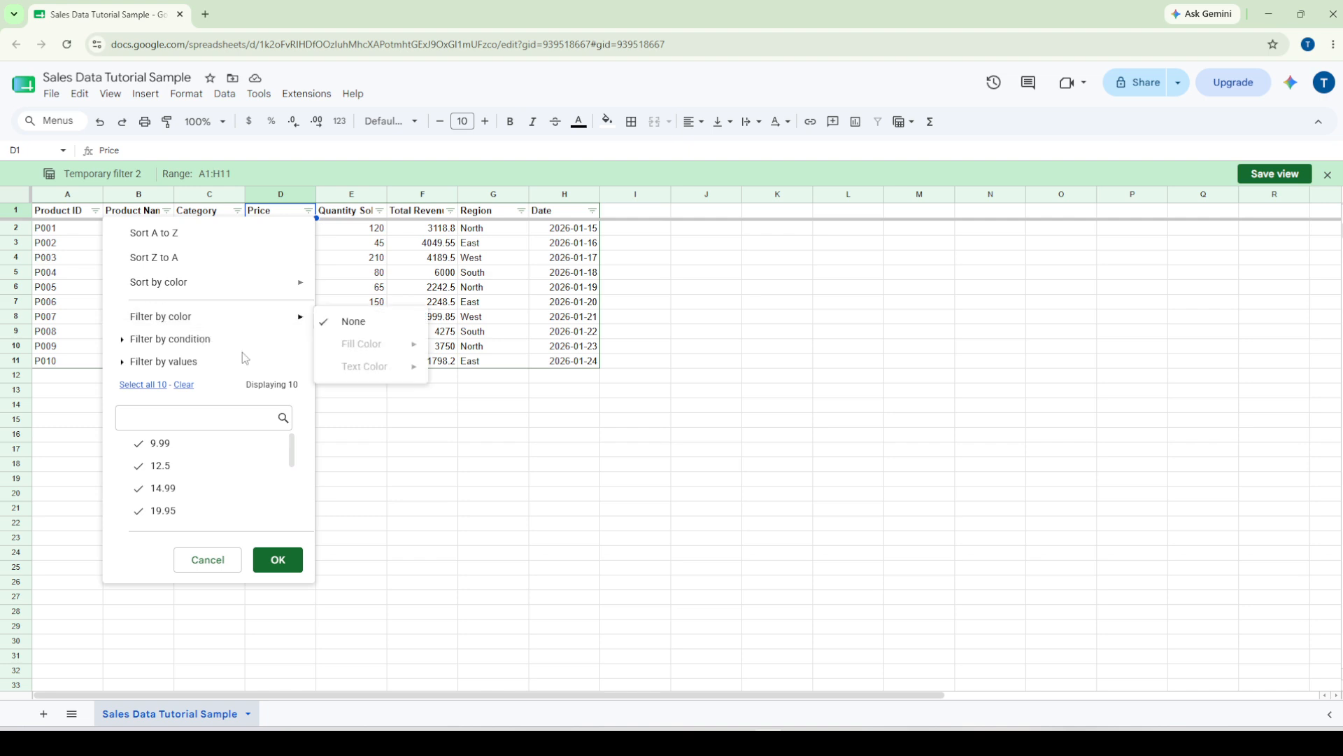
scroll(213, 481, down, 3)
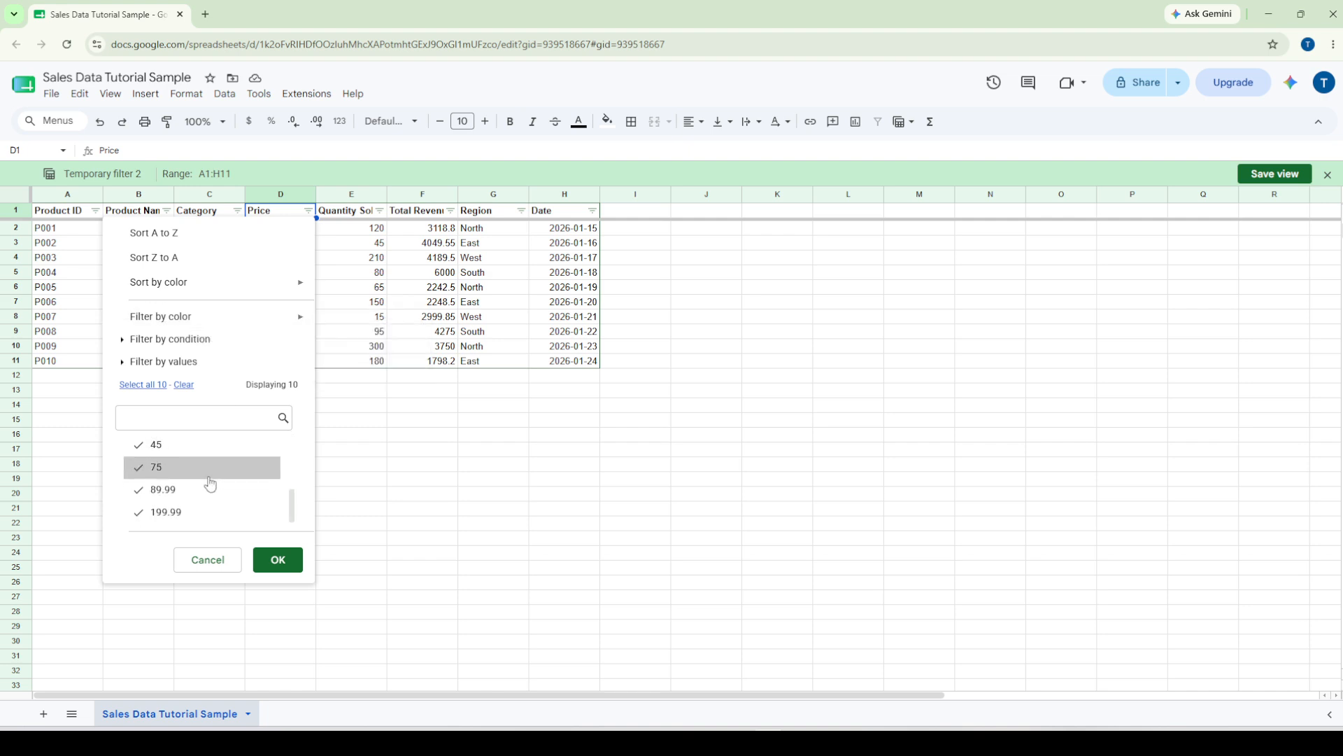
scroll(210, 484, up, 3)
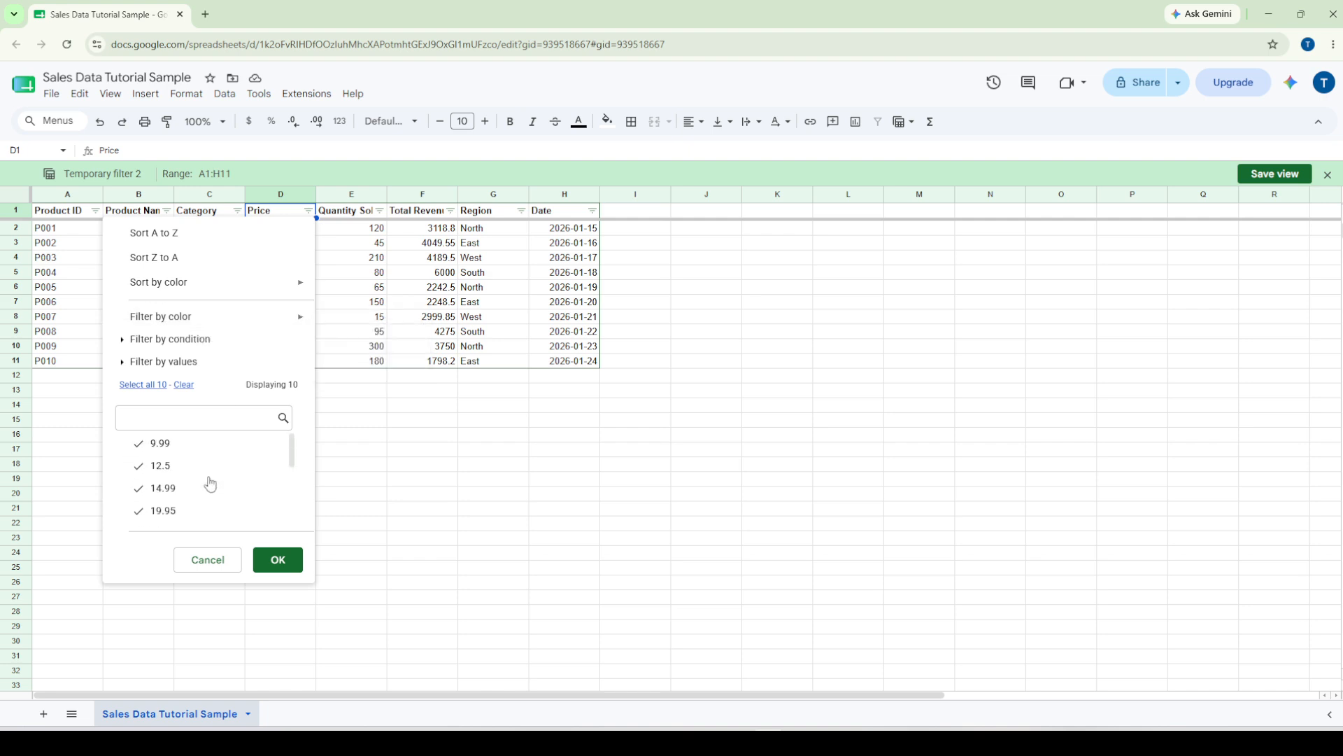
click(166, 466)
click(183, 489)
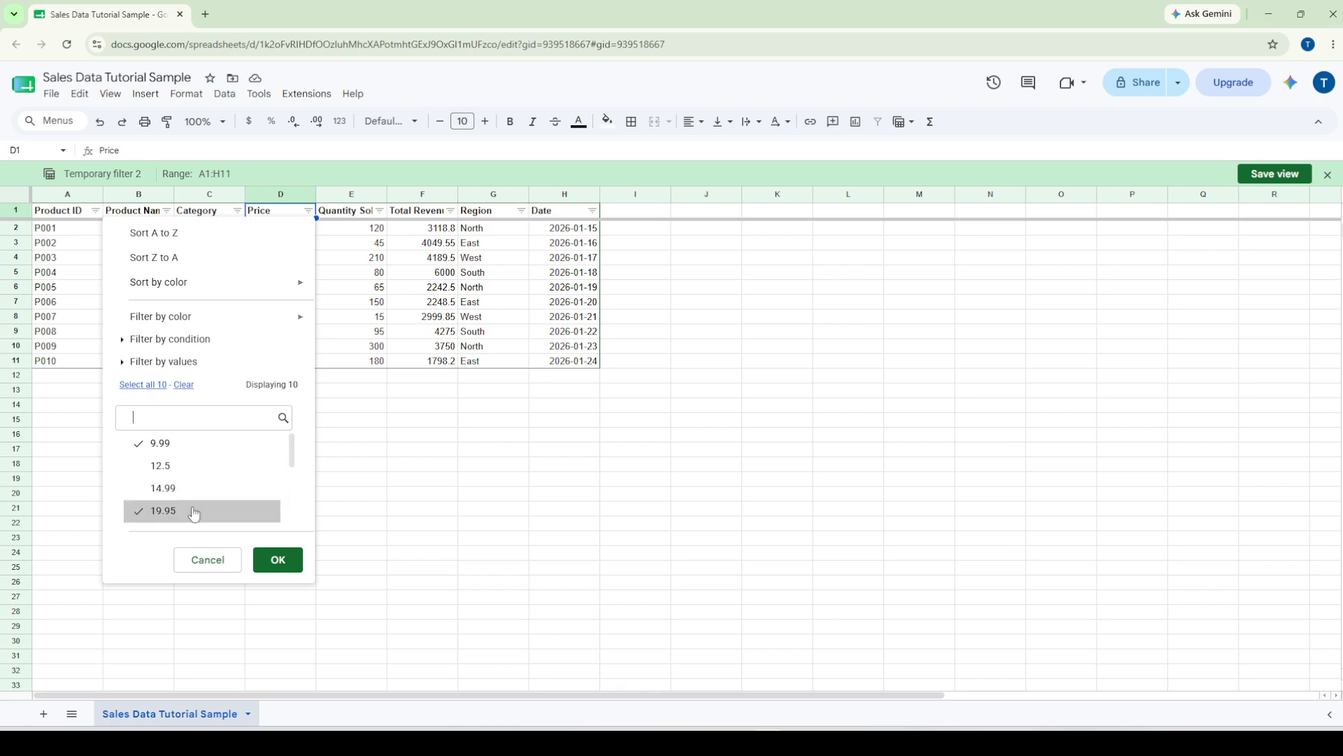
click(181, 466)
click(190, 489)
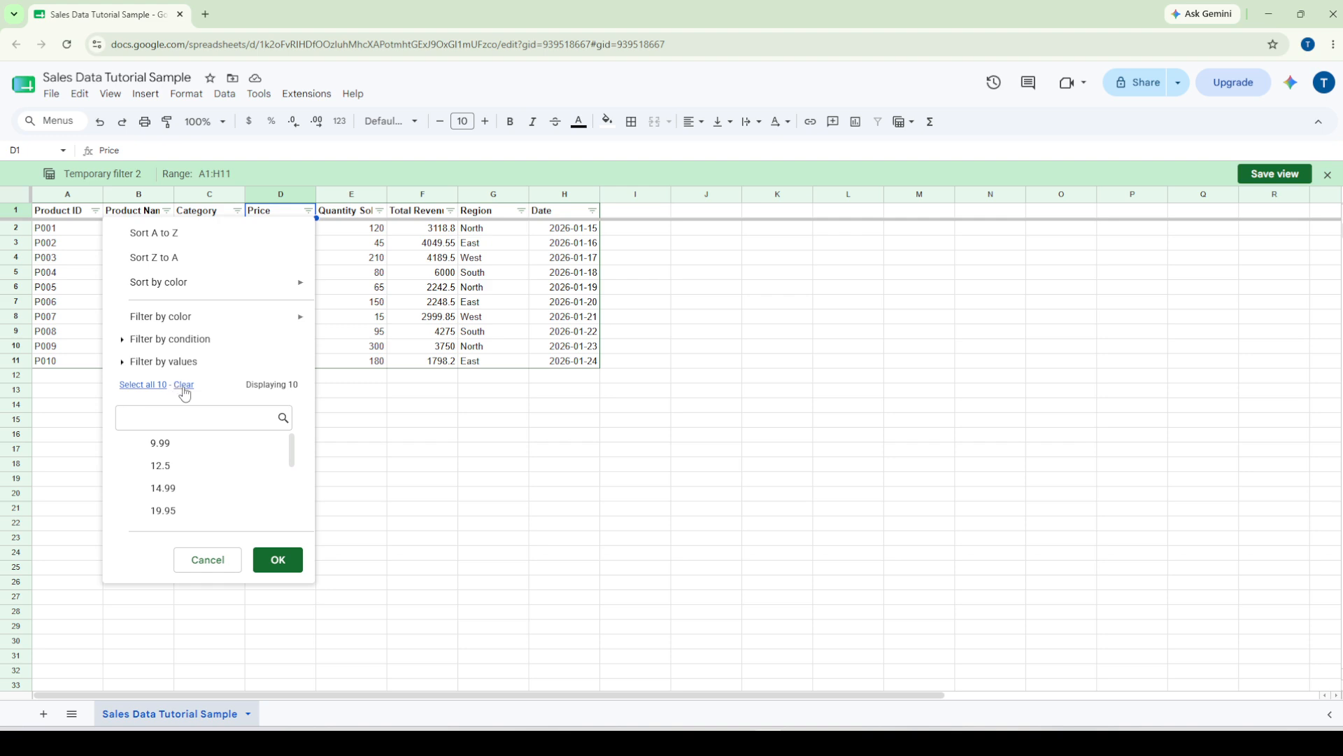
Clear all Price filter values and filter the column to show only 9.99
click(135, 447)
click(278, 559)
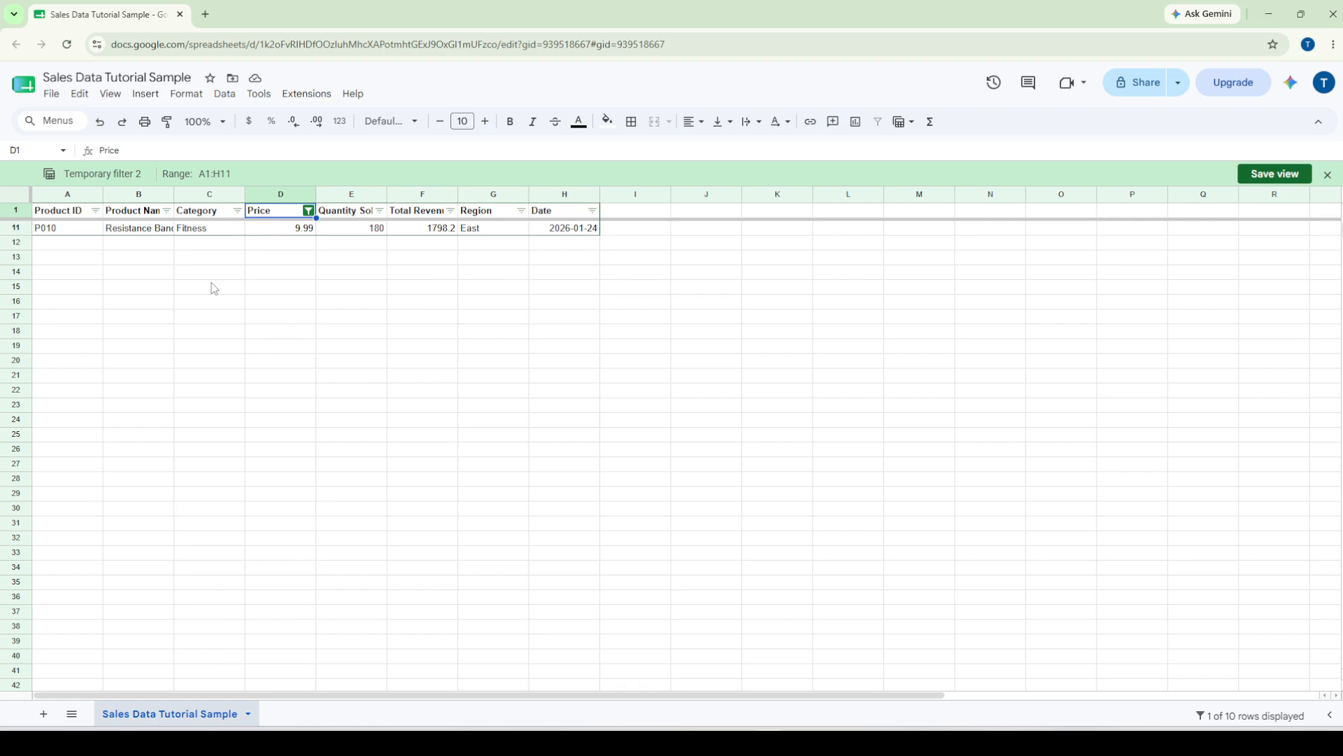
Apply the Price filter with all values selected, and reapply it with every value cleared
click(309, 211)
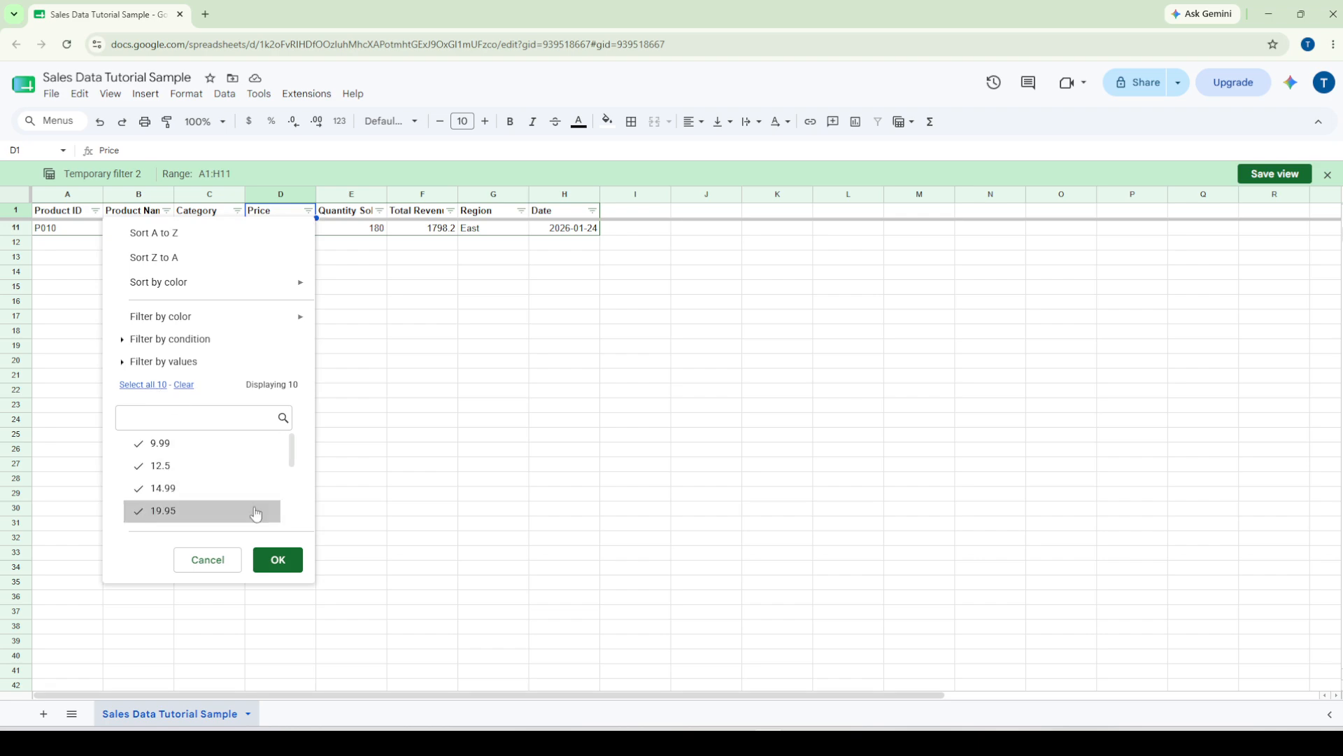
click(279, 563)
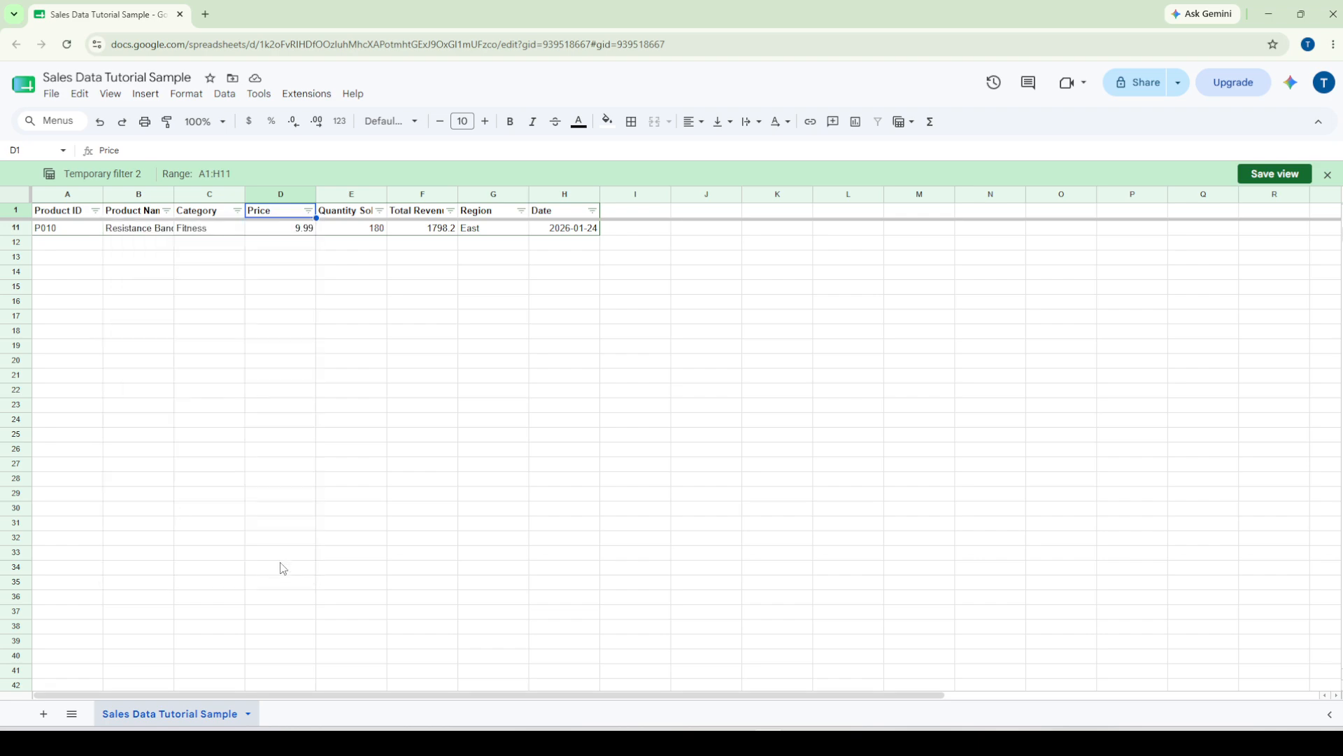
click(308, 212)
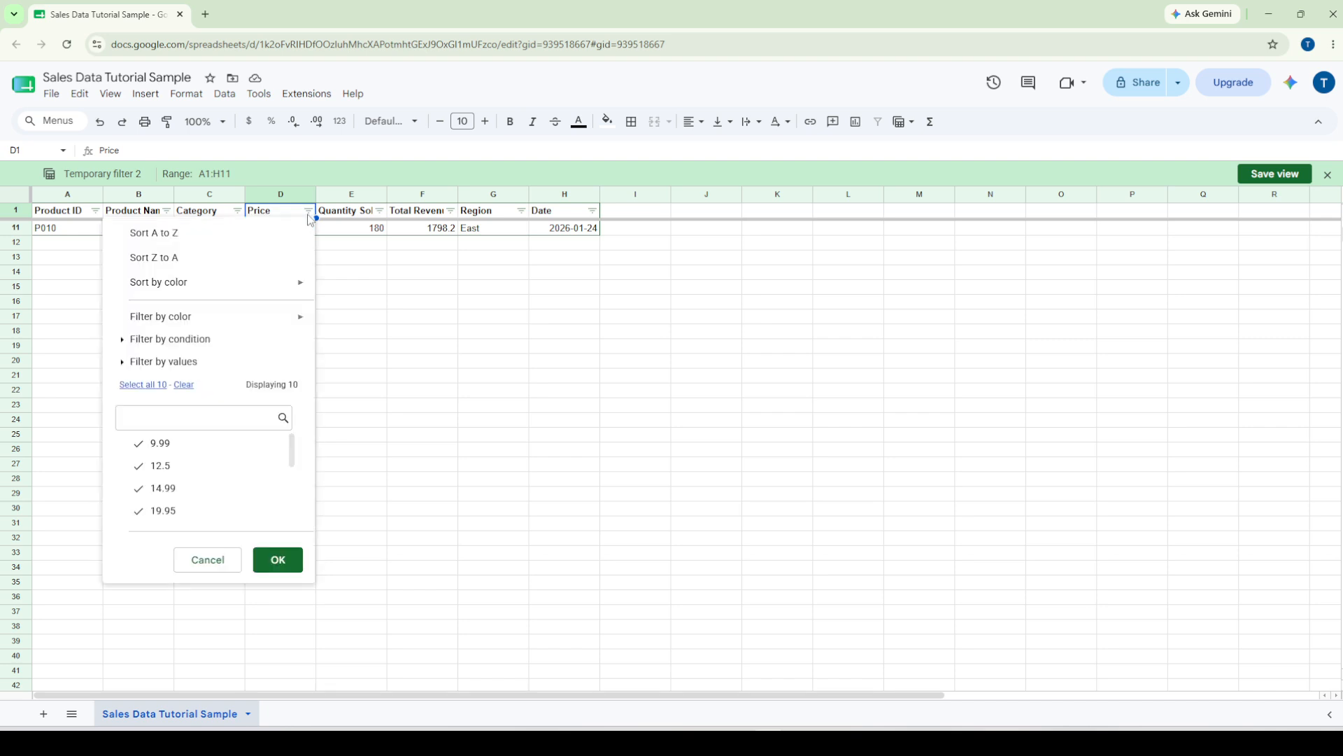
click(184, 392)
click(264, 562)
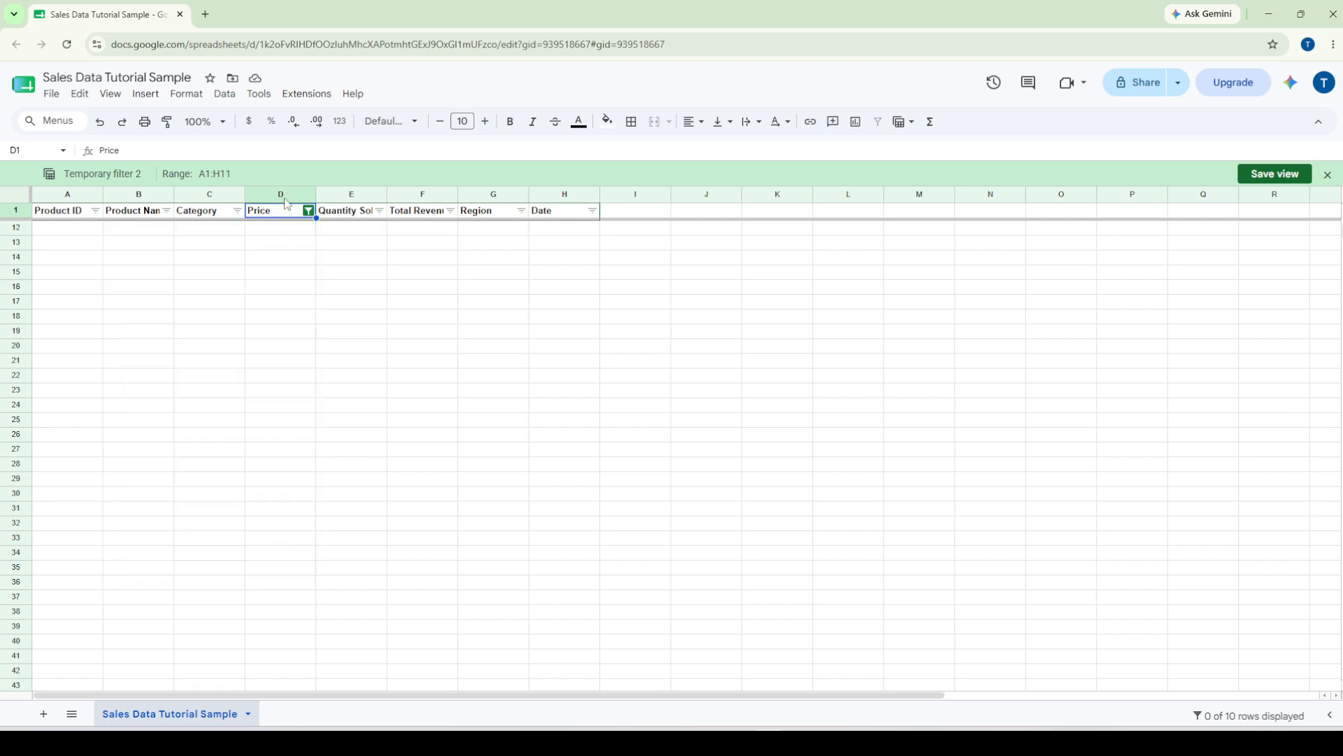
Reselect all values in the Price column's filter and apply it
click(307, 212)
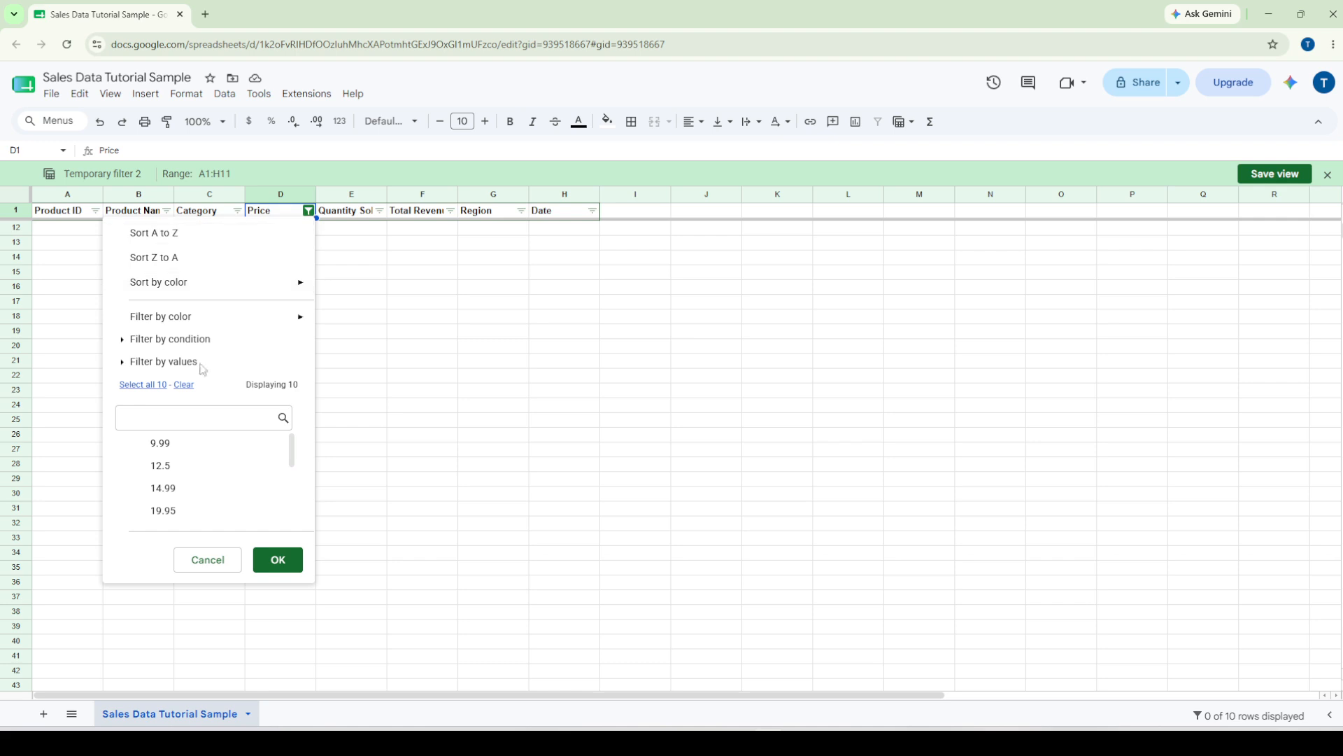
click(160, 389)
click(265, 564)
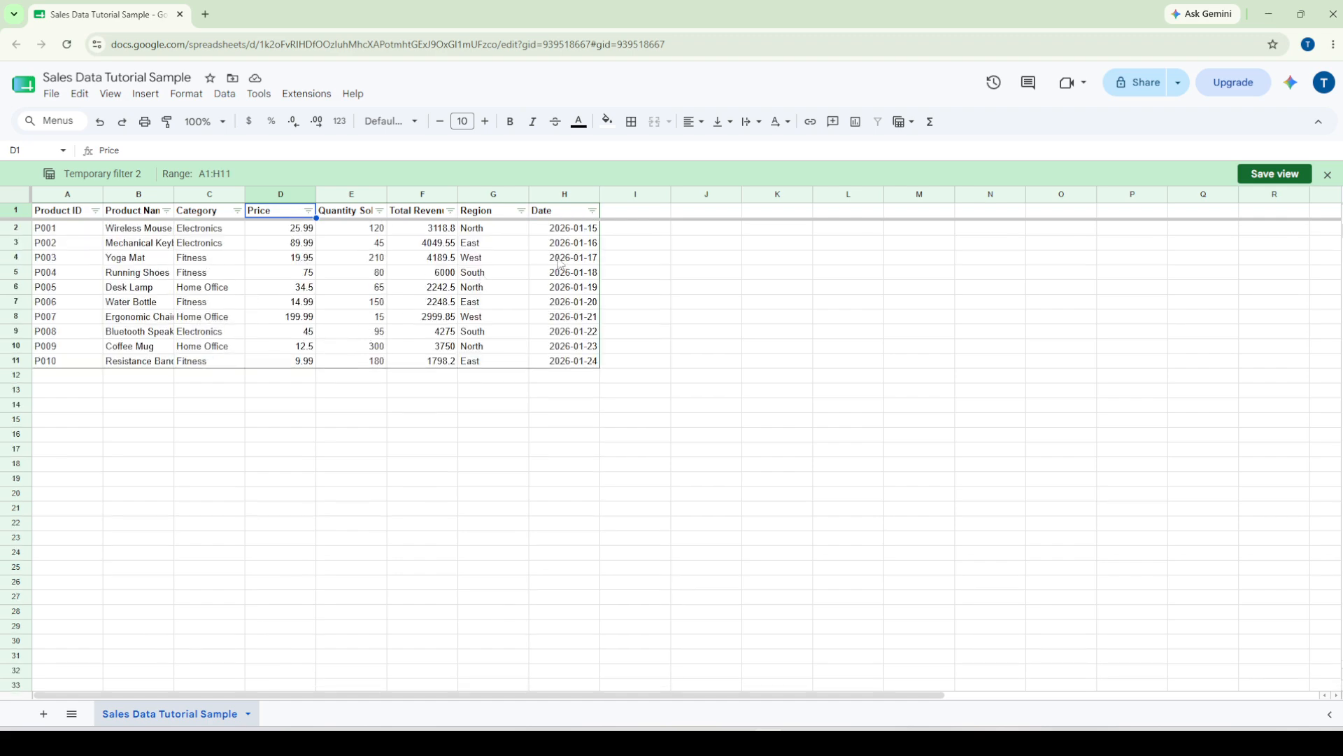
Save the temporary filter view under the name Filter 1
click(1274, 173)
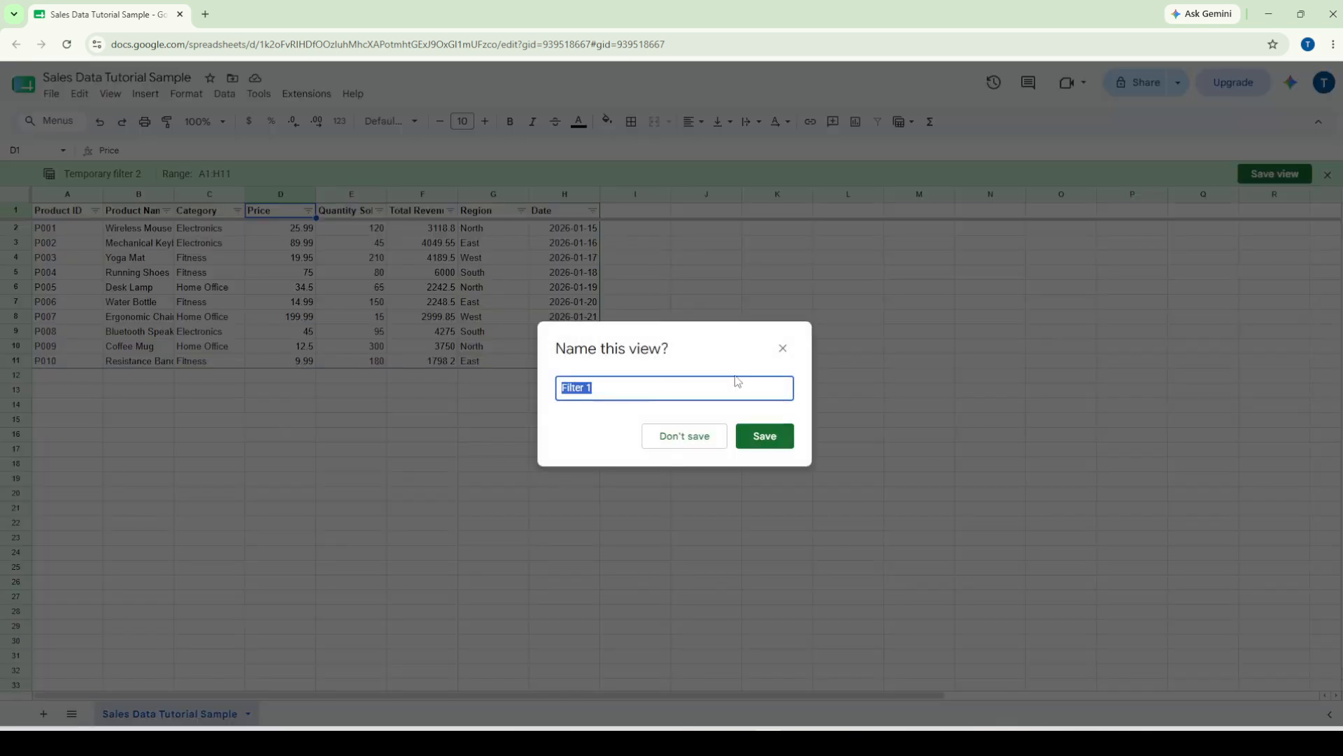
click(760, 439)
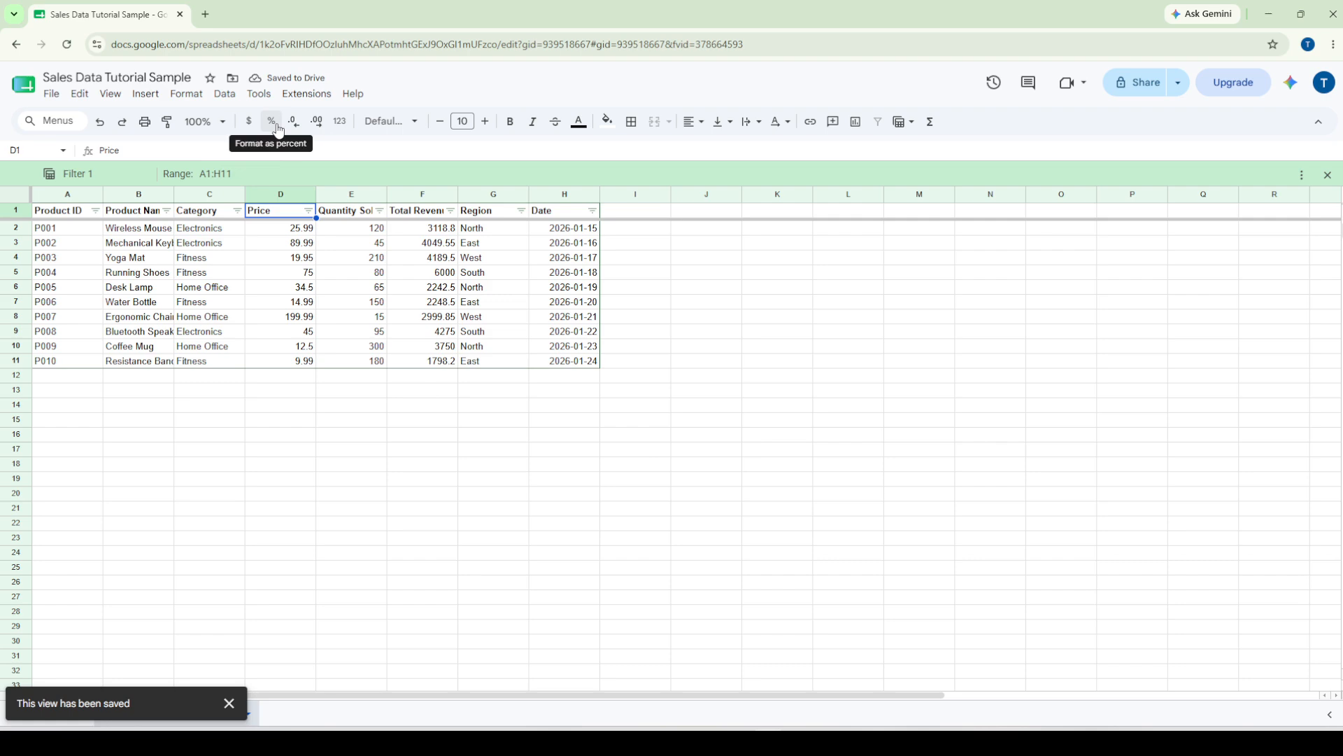
Examine the management options available for the saved Filter 1 view, such as linking, renaming, duplicating and deleting
click(222, 96)
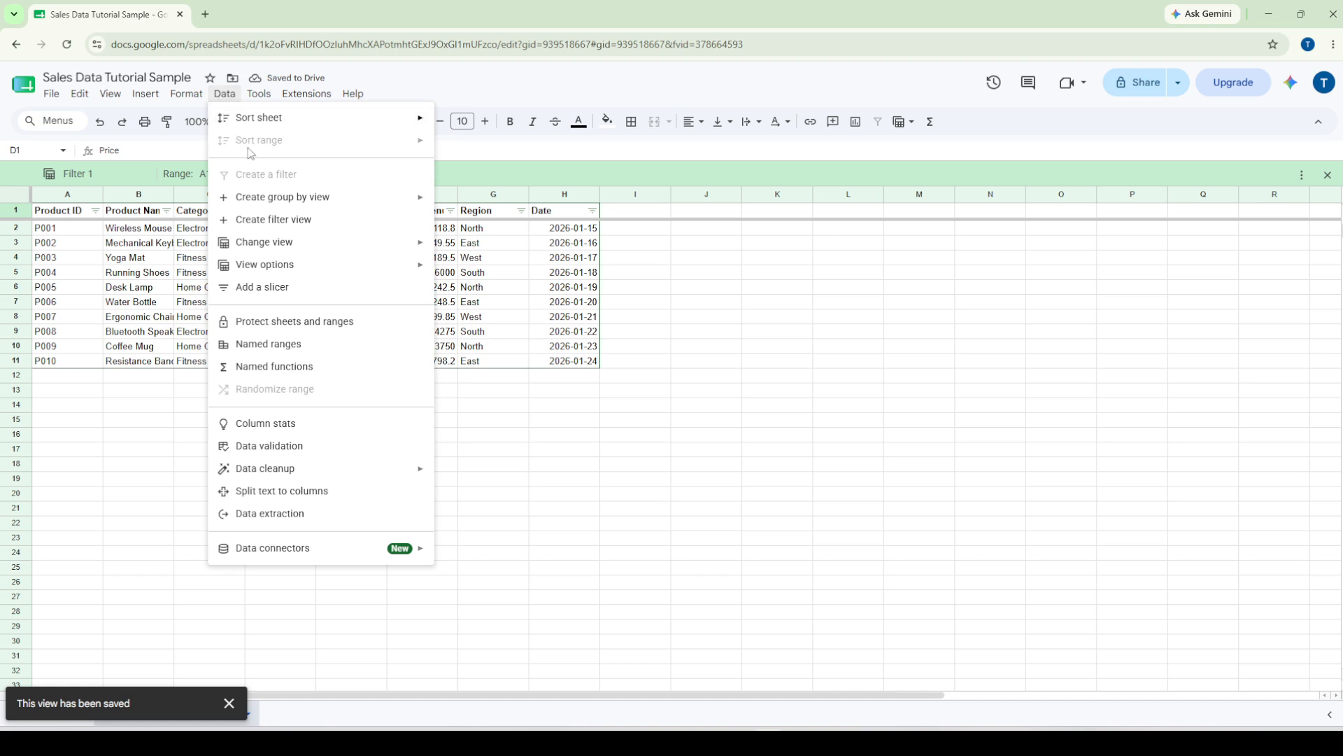
mouse_move(282, 273)
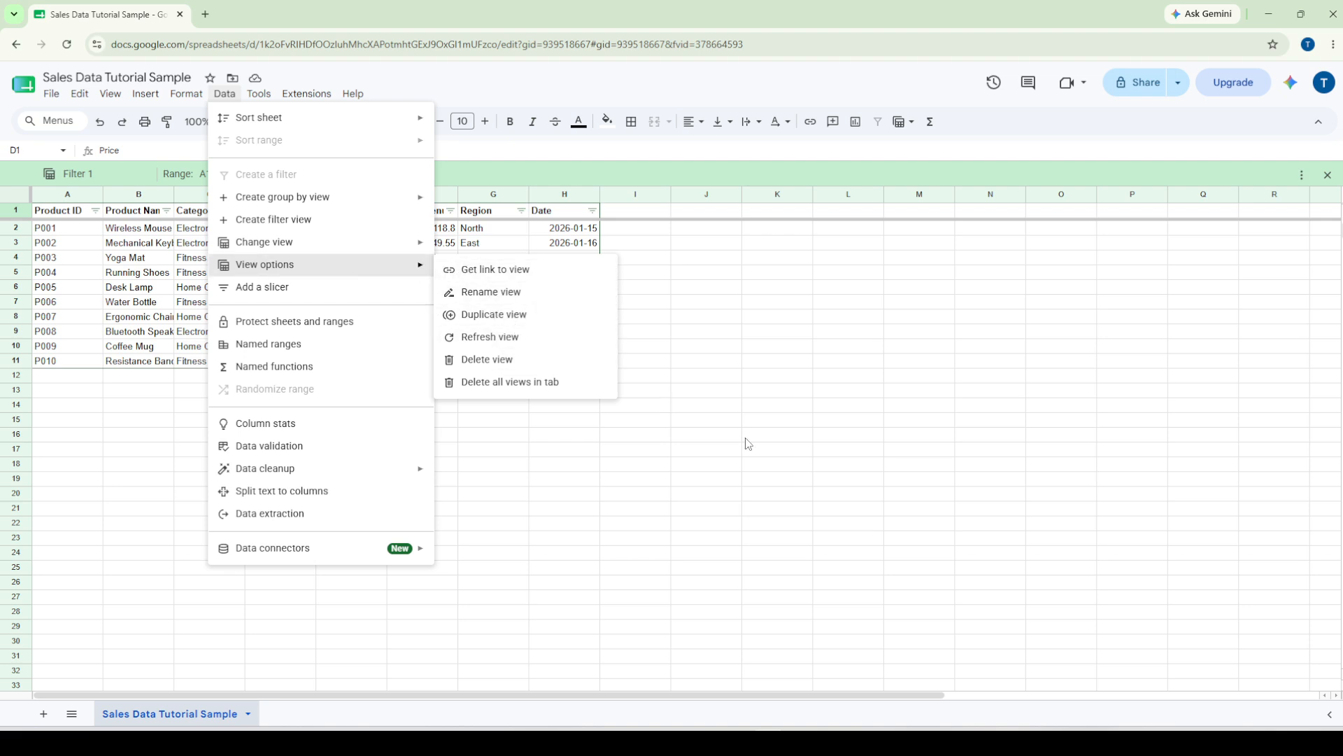
click(784, 464)
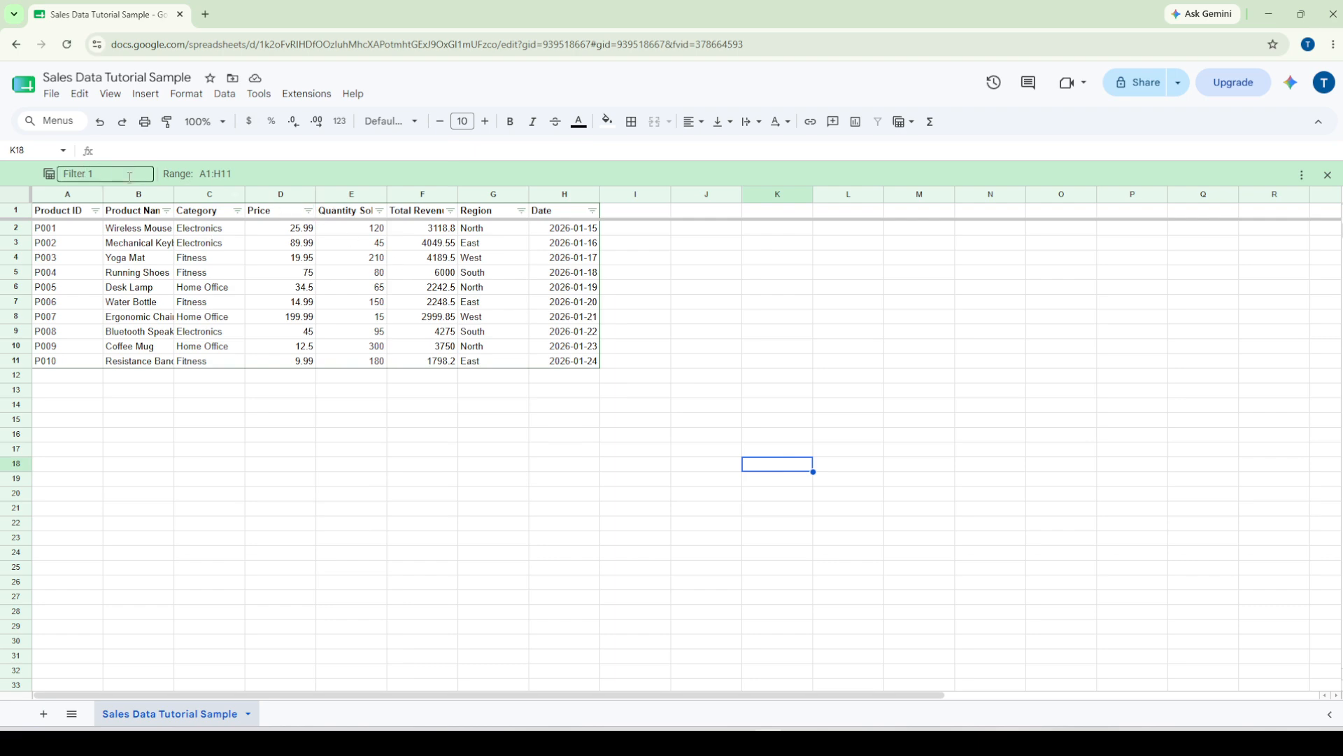
Open the name of the Filter 1 view for editing
click(115, 176)
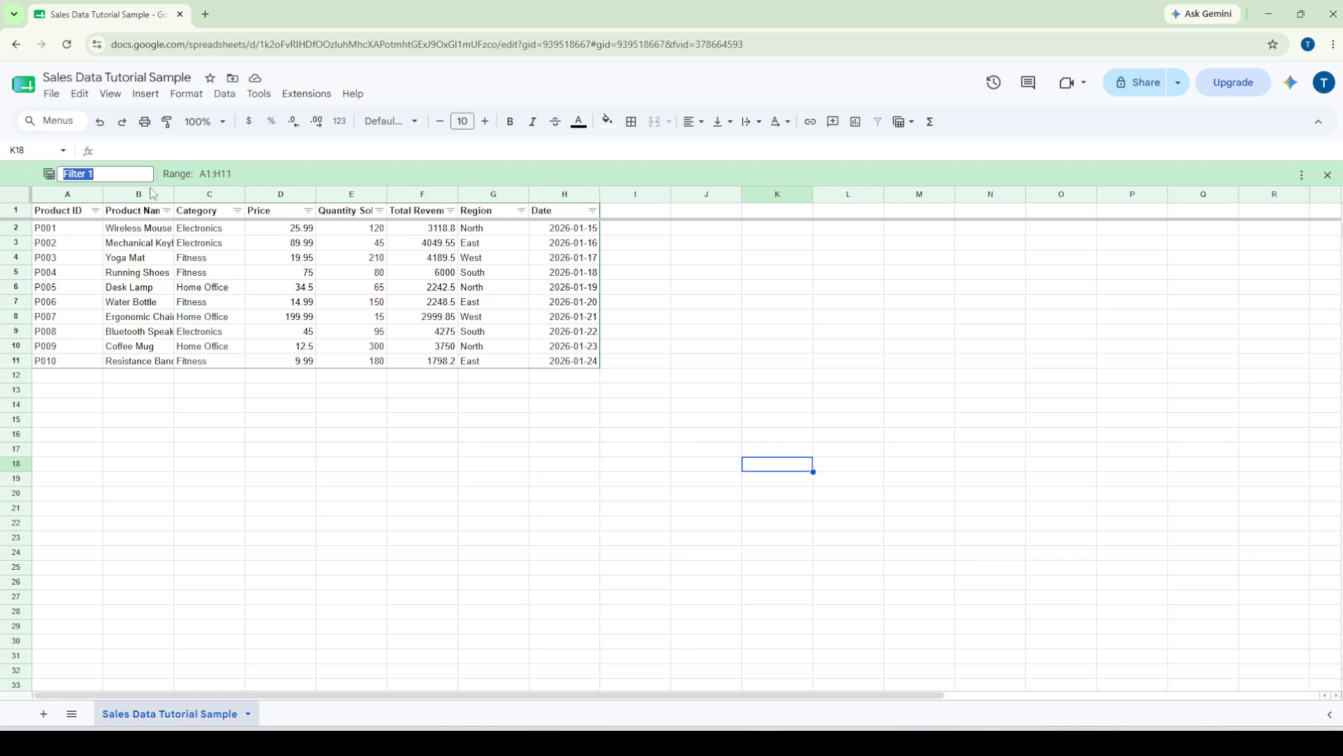
click(231, 409)
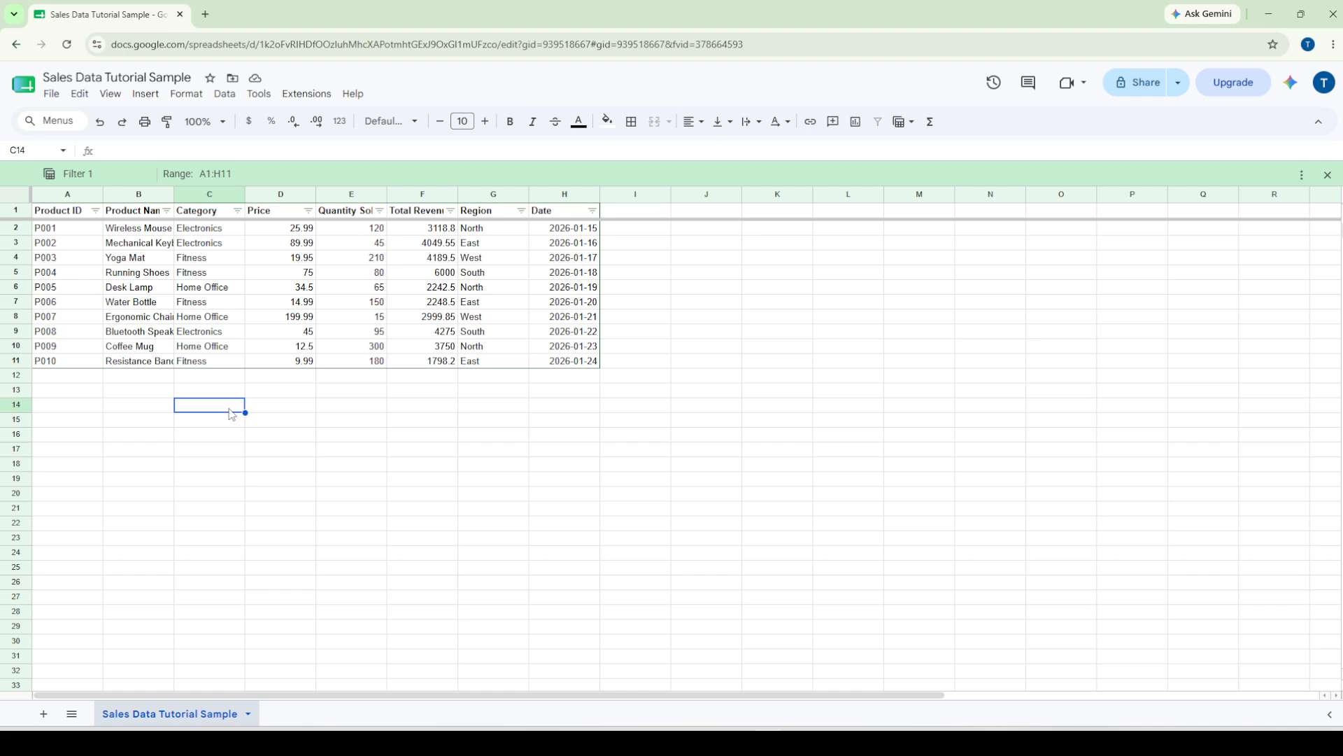
click(89, 173)
click(88, 173)
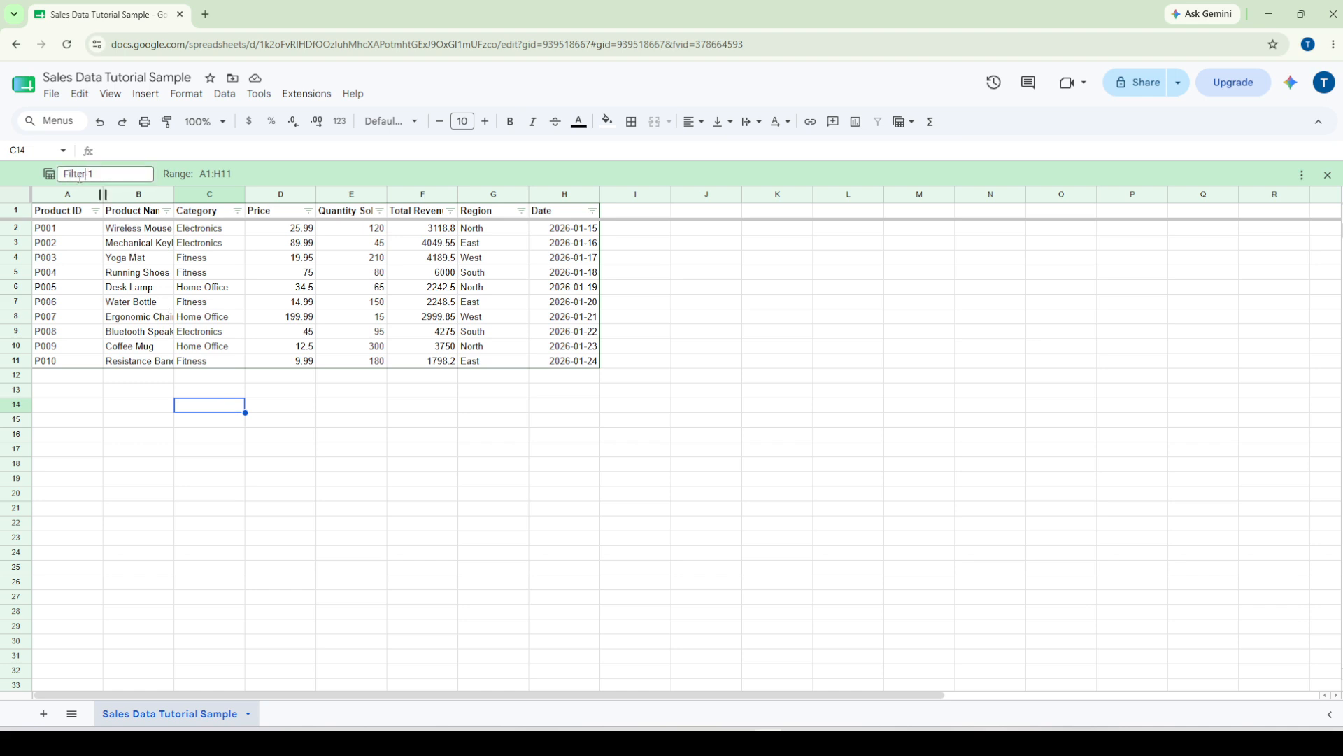
Close the Filter 1 view and check which filter views the sheet offers to switch to
click(1327, 175)
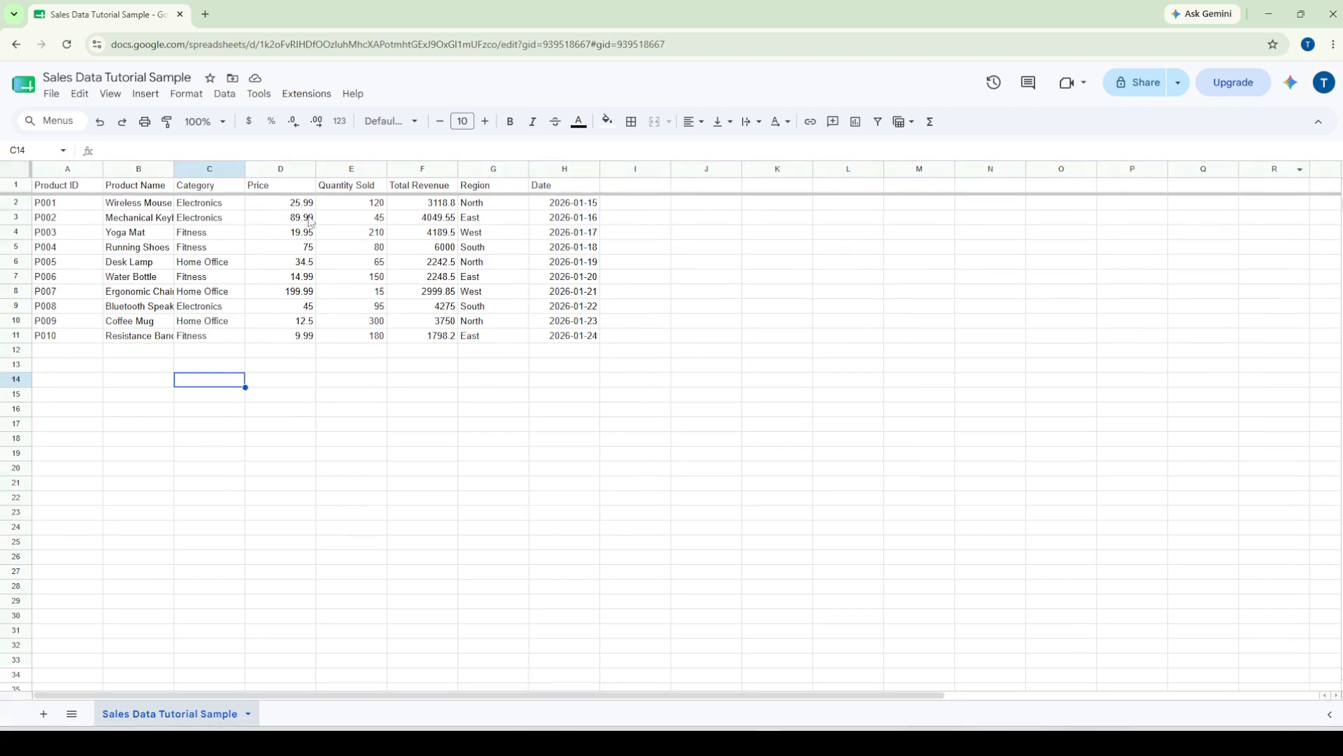
click(225, 98)
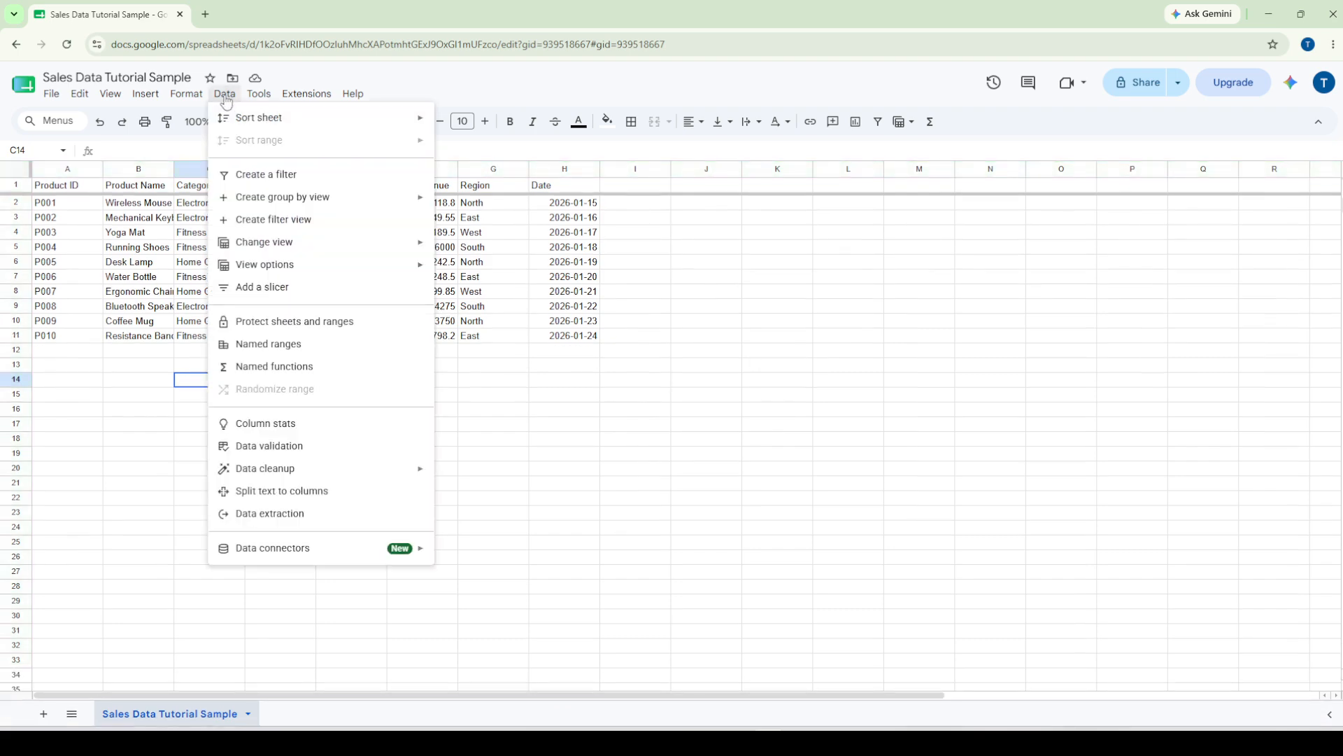
mouse_move(266, 252)
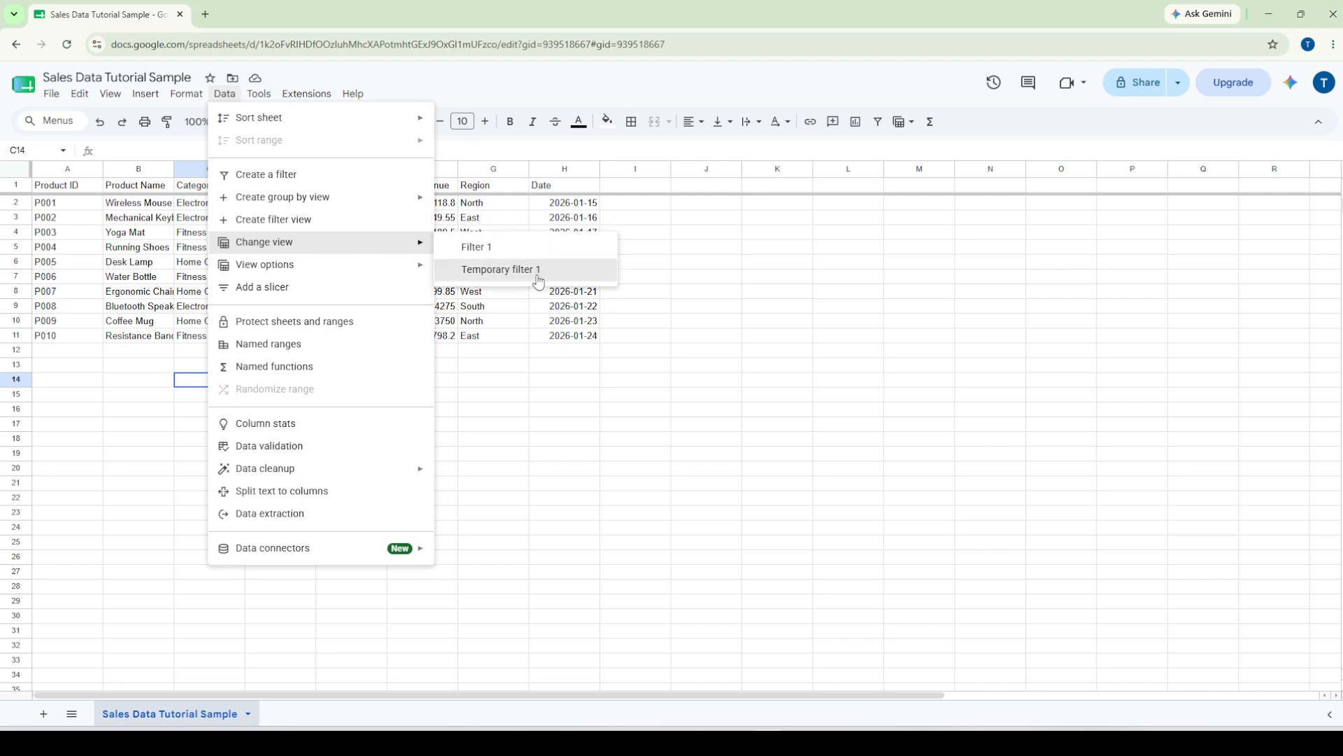
click(598, 476)
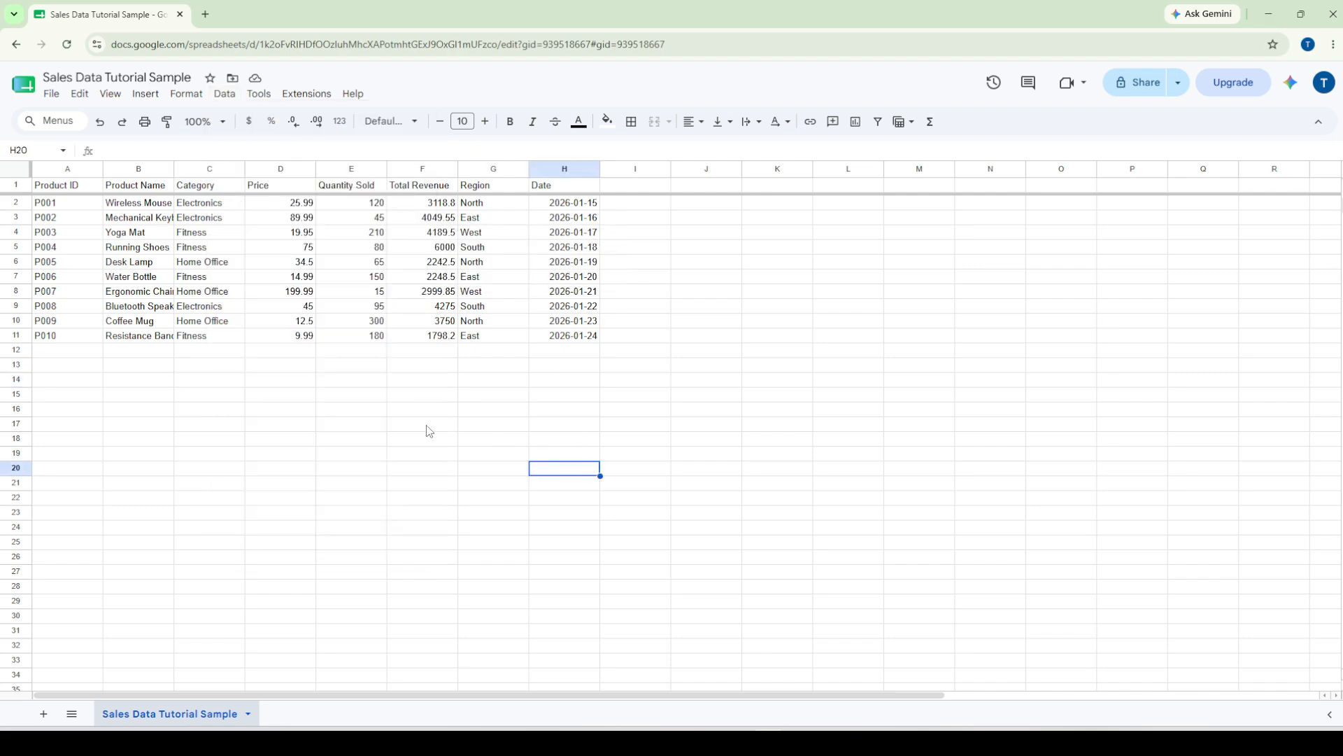